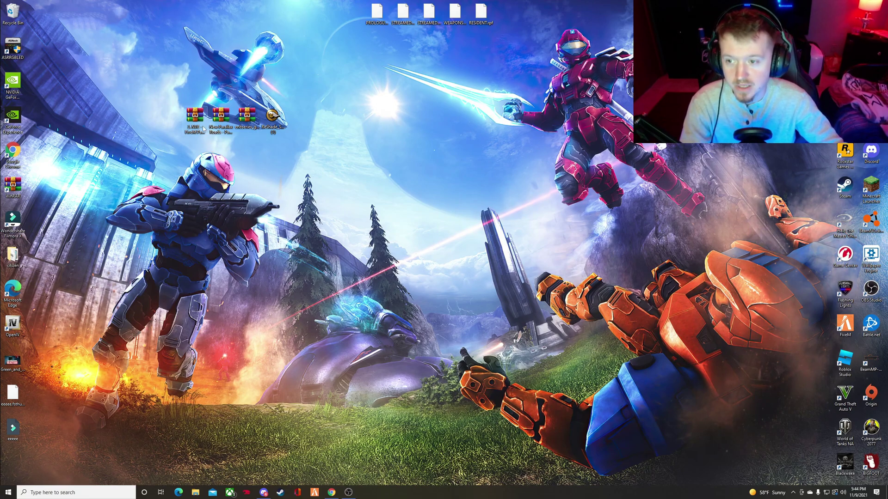
- Move the three mod archives and the ReShade installer into a row near the desktop's upper middle
drag(202, 127, 358, 130)
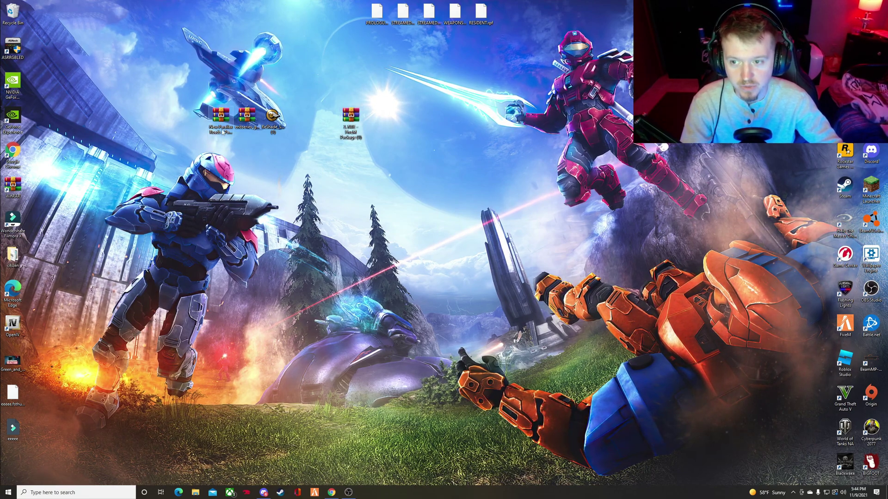
drag(223, 129, 377, 121)
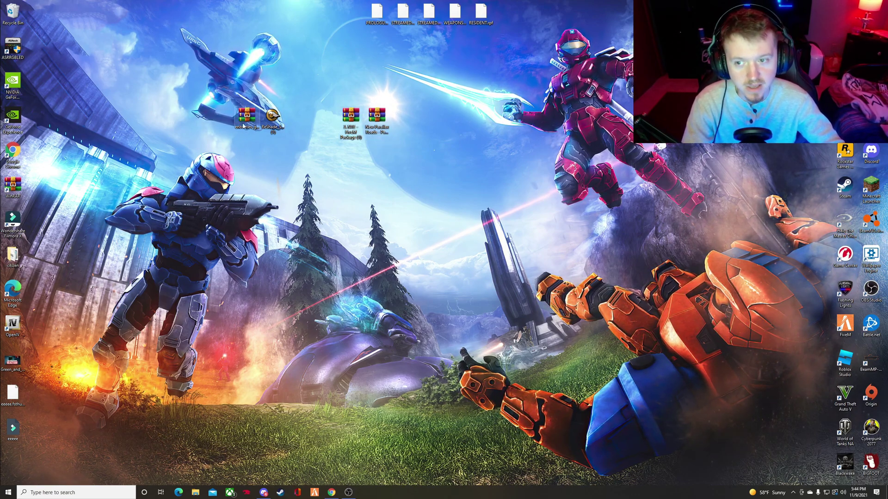
drag(250, 122, 407, 125)
drag(277, 126, 432, 125)
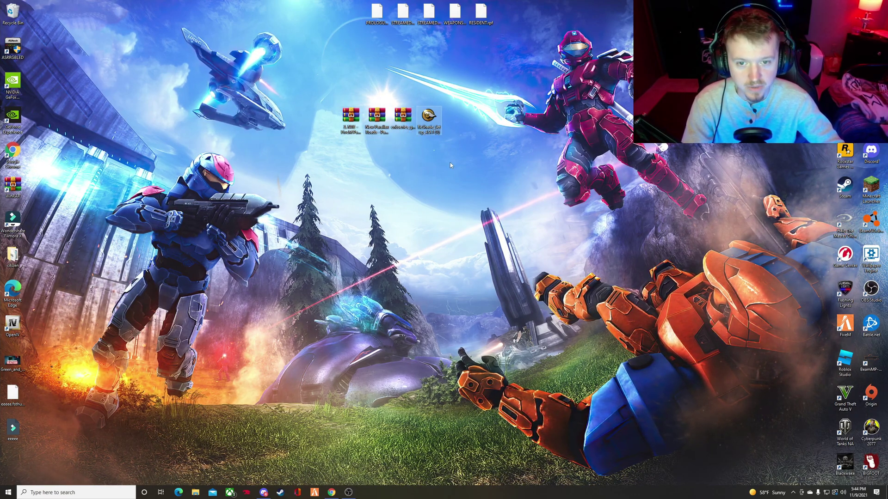
- Switch to Chrome and review the pinned download links post and the membership benefits on the Razed Patreon page
click(331, 493)
click(125, 6)
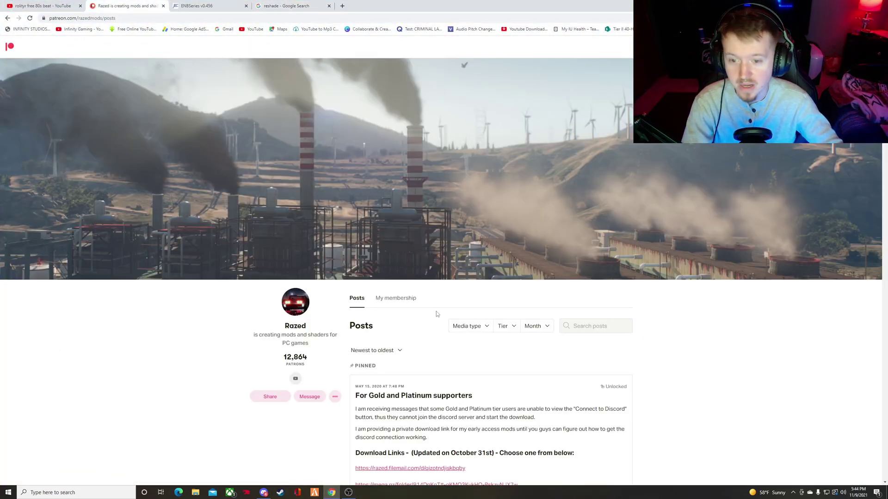
scroll(306, 253, down, 3)
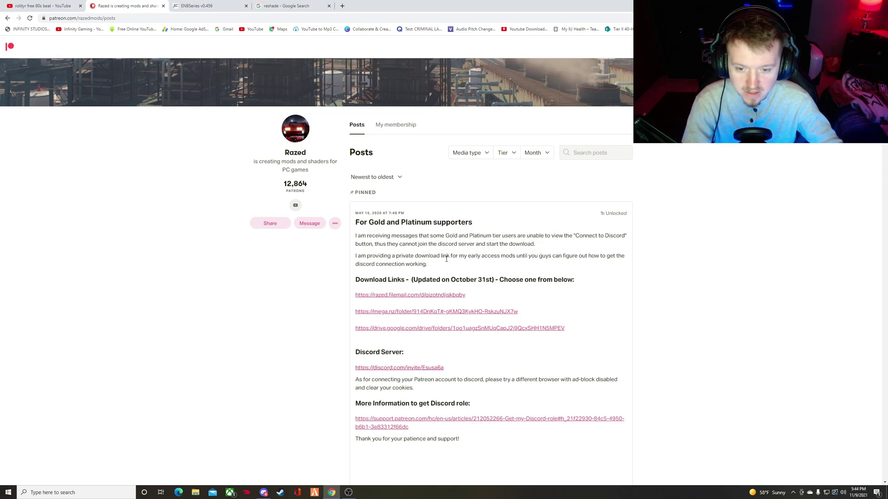
scroll(448, 257, down, 2)
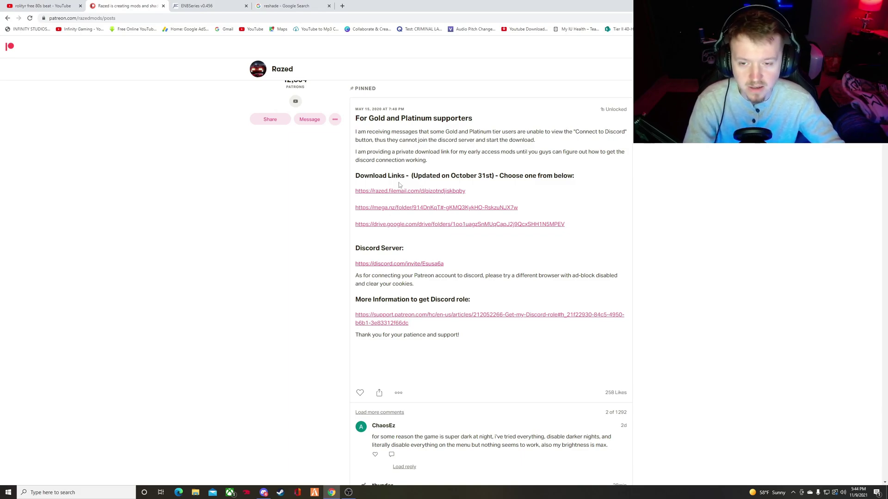
scroll(399, 187, up, 2)
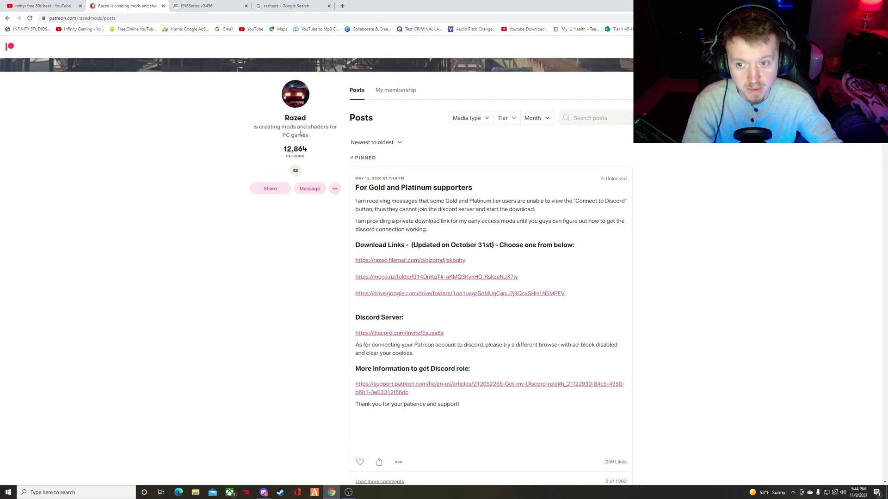
click(396, 90)
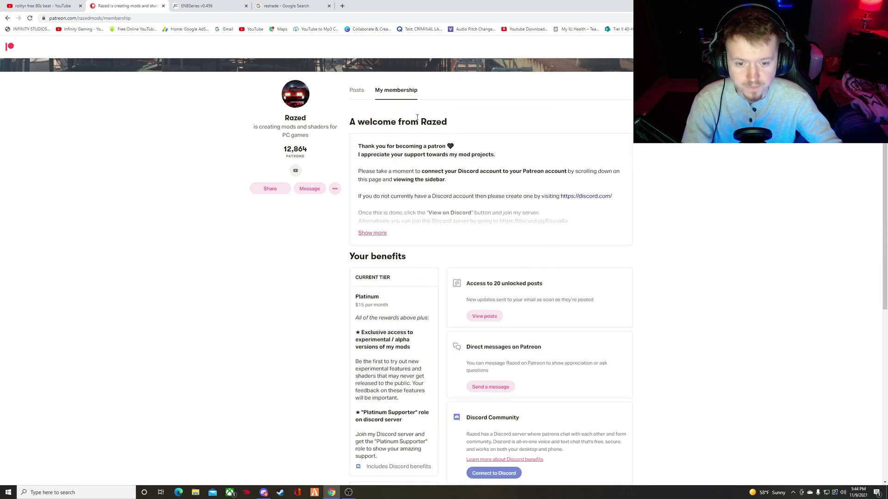
click(363, 92)
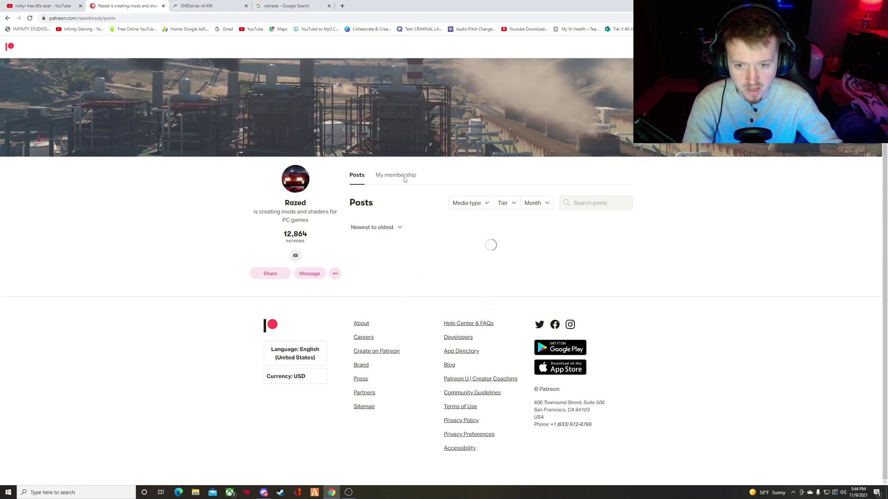
click(374, 222)
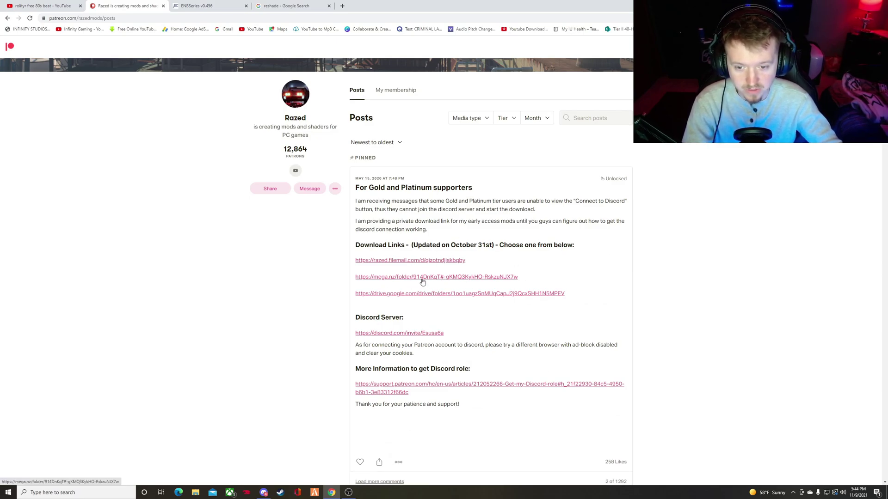
- Look up 2. NVE - FiveM Package.zip in the post's MEGA download folder and close that page
click(422, 277)
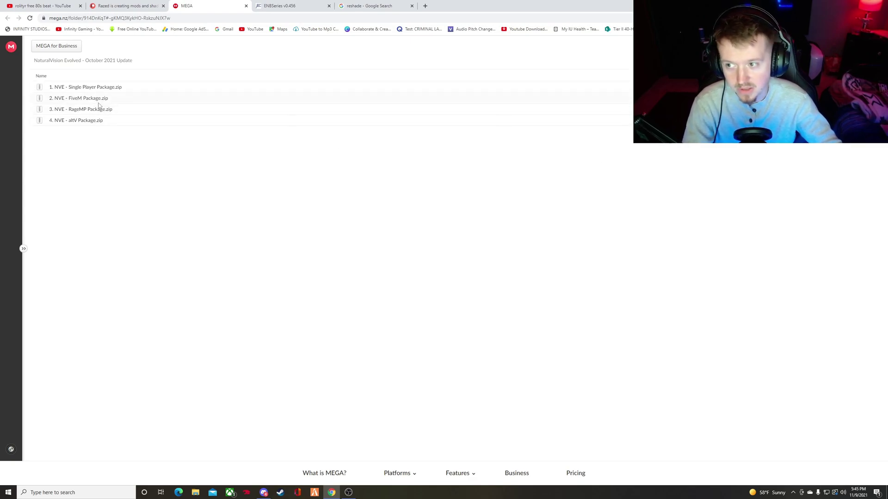
click(99, 102)
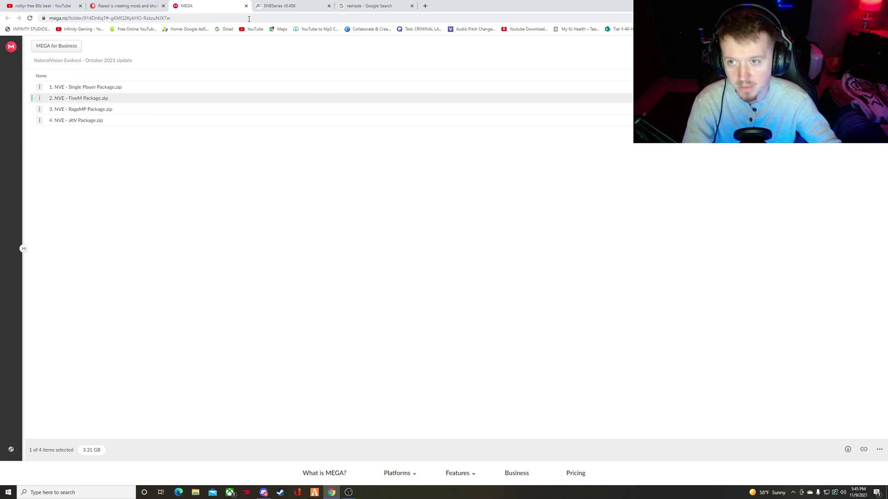
click(246, 6)
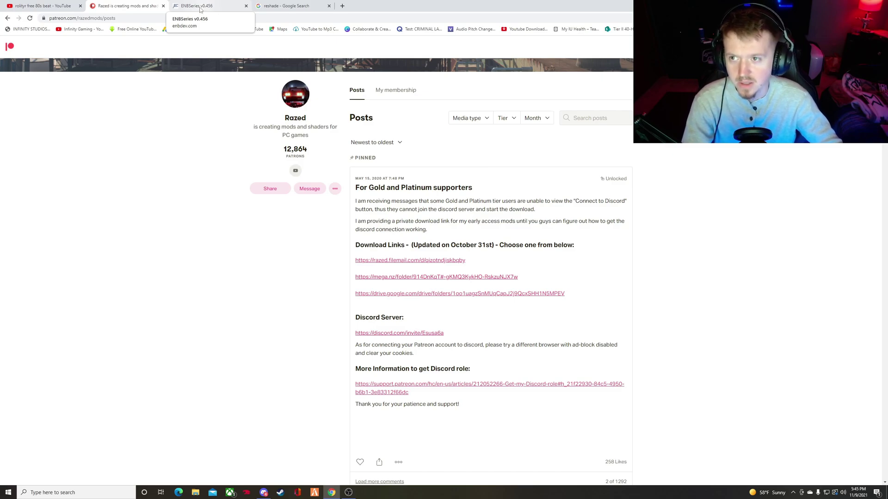
- View the ENBSeries v0.456 download page for GTA 5 and the ReShade website found through Google
click(199, 7)
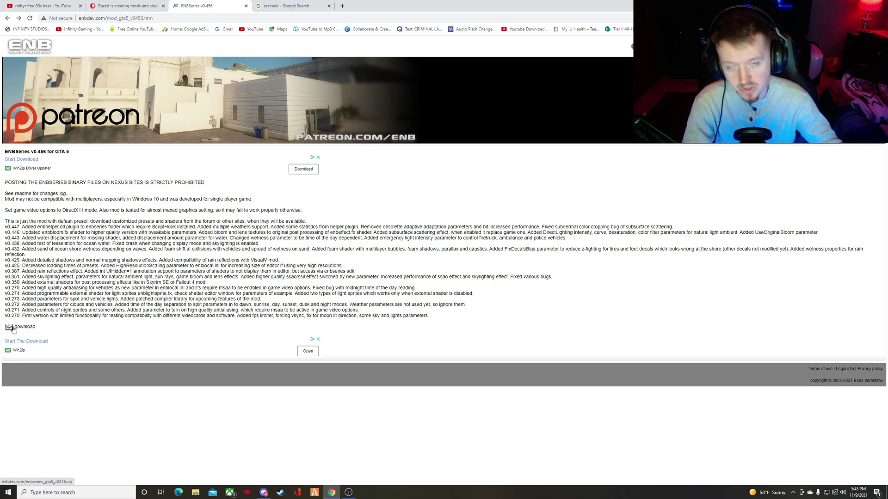
click(273, 6)
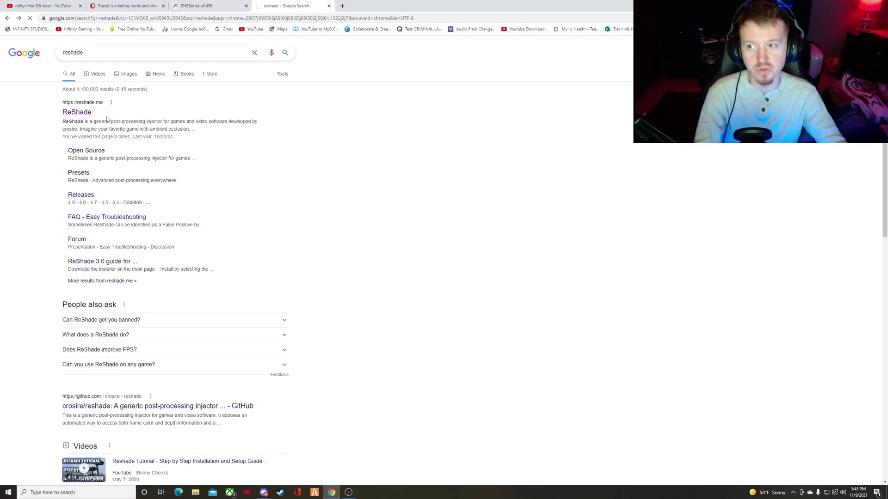
click(79, 113)
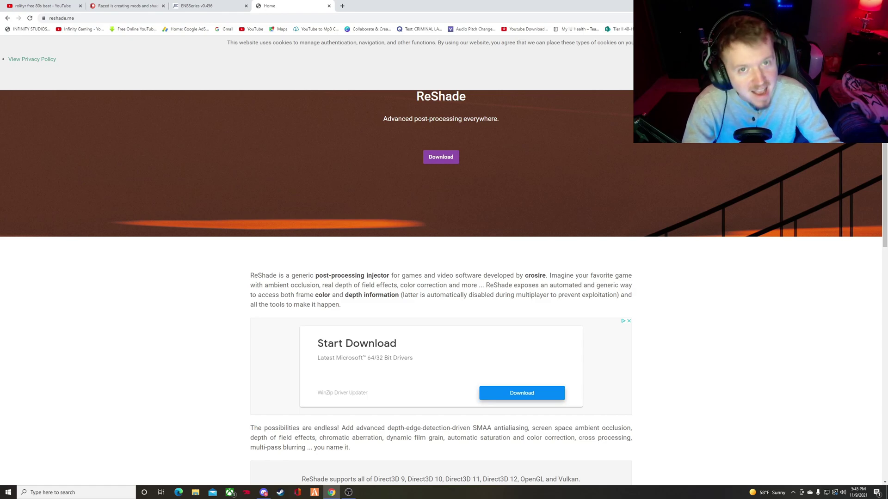
- Return to the desktop and open the 2. NVE - FiveM Package (1).zip archive in WinRAR, dismissing its reminder window
key(super+d)
right_click(385, 236)
click(403, 255)
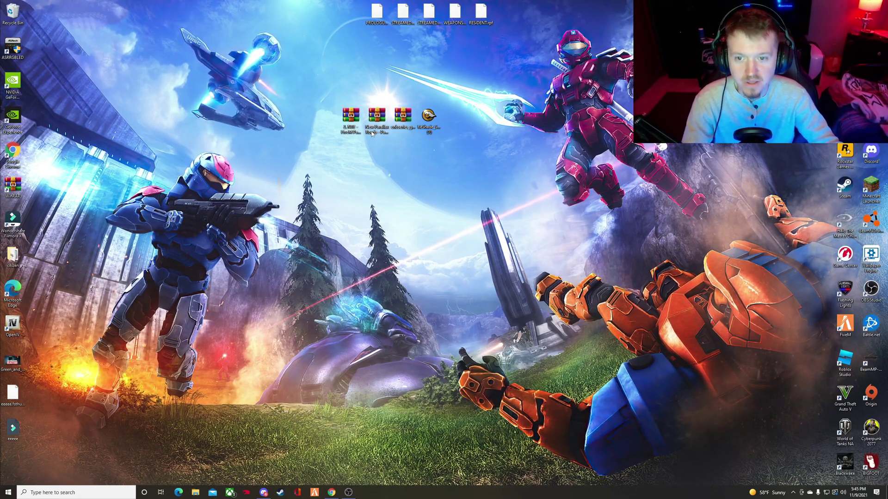
double_click(350, 116)
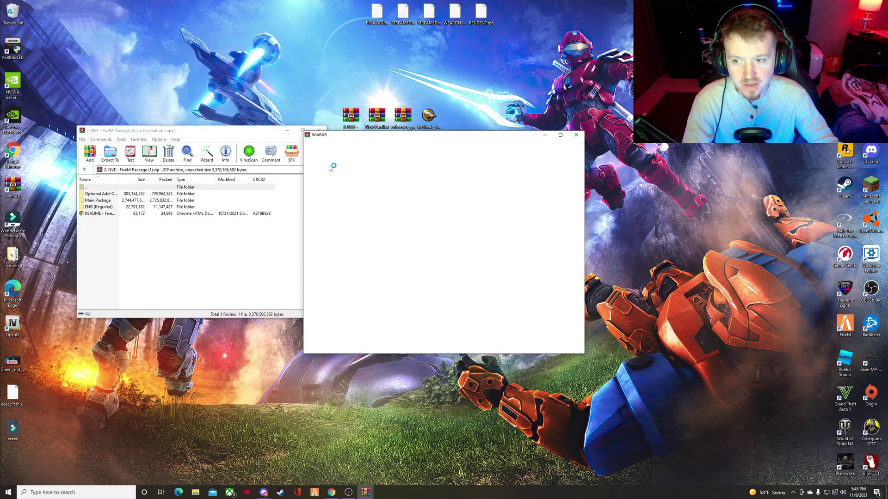
click(576, 134)
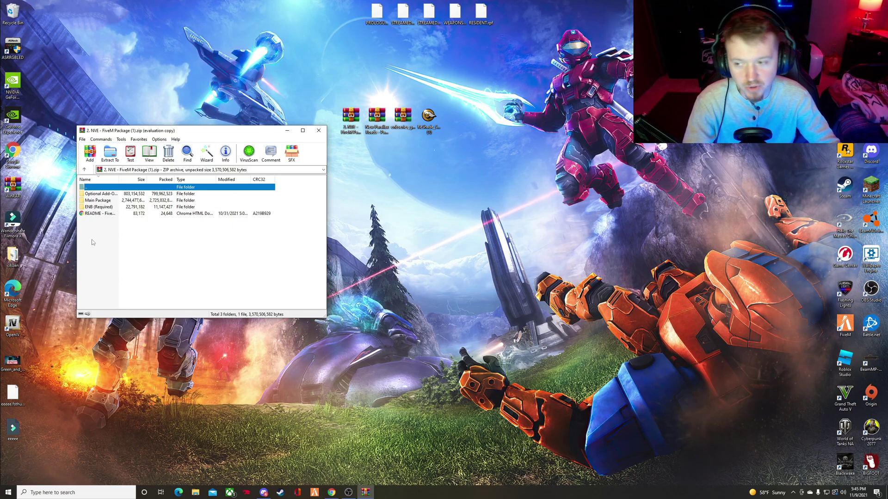
- Open the mods folder inside the archive's Main Package and select all of its RPF files
double_click(105, 200)
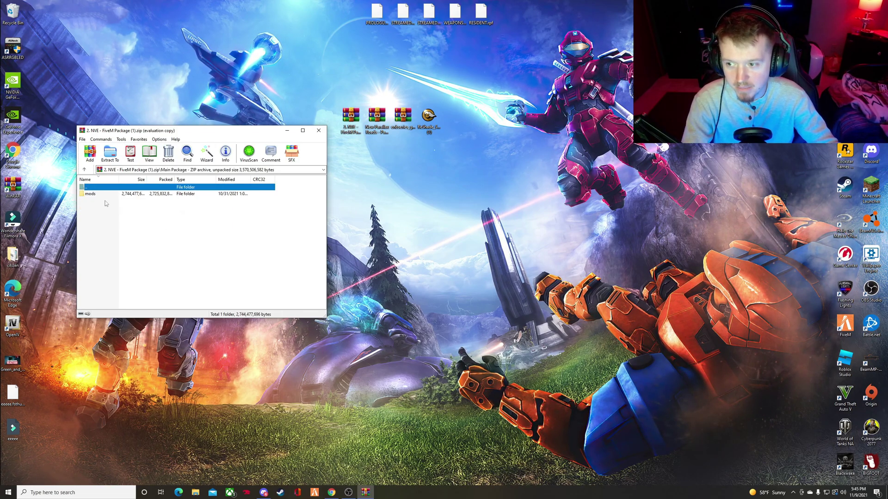
double_click(94, 195)
drag(123, 270, 97, 195)
click(375, 254)
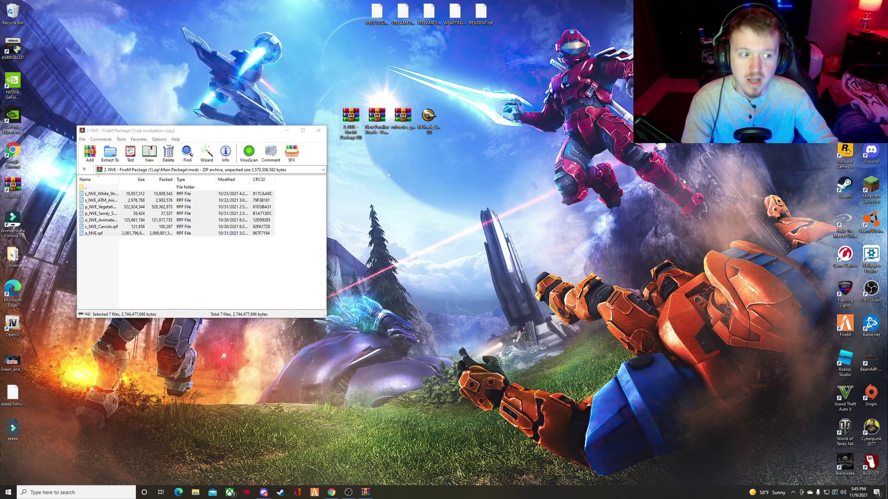
- Open the mods folder in FiveM Application Data from FiveM's file location and reselect all RPF files in the archive
right_click(845, 326)
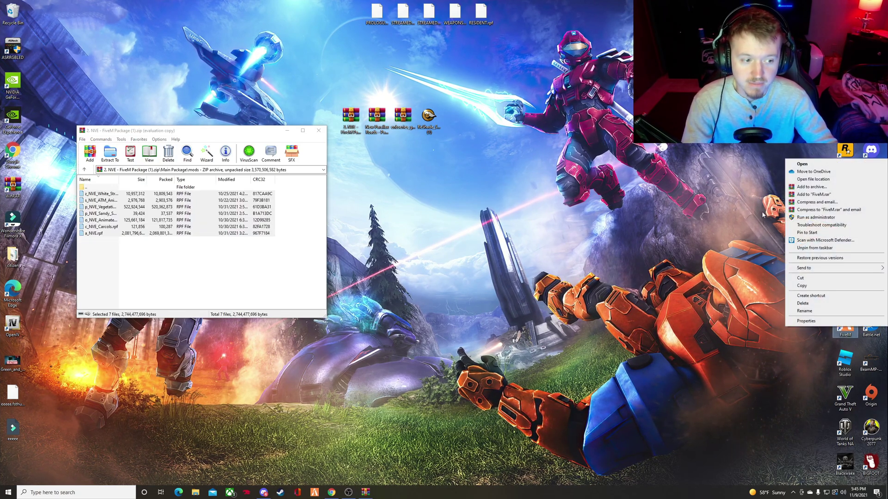
click(810, 180)
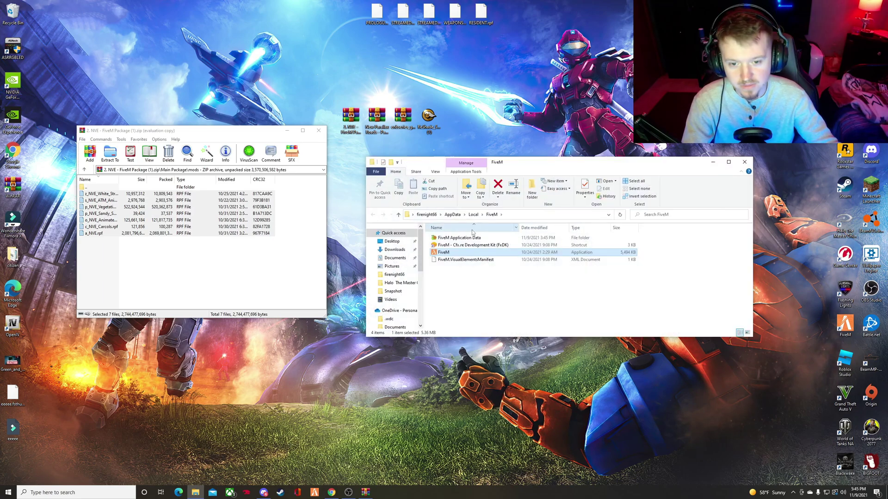
double_click(468, 238)
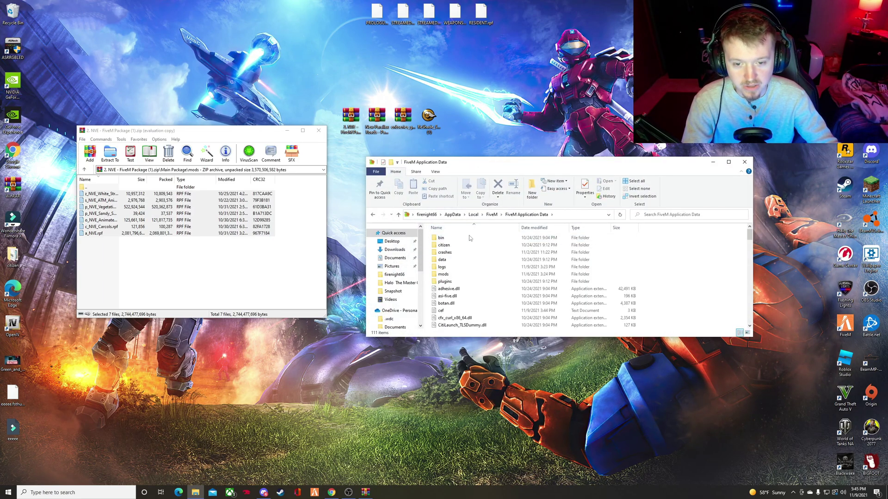
double_click(450, 276)
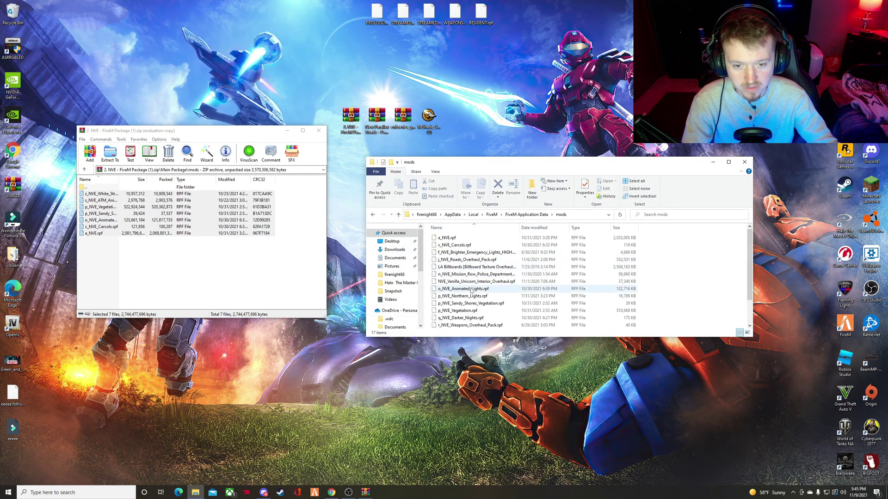
scroll(495, 285, up, 2)
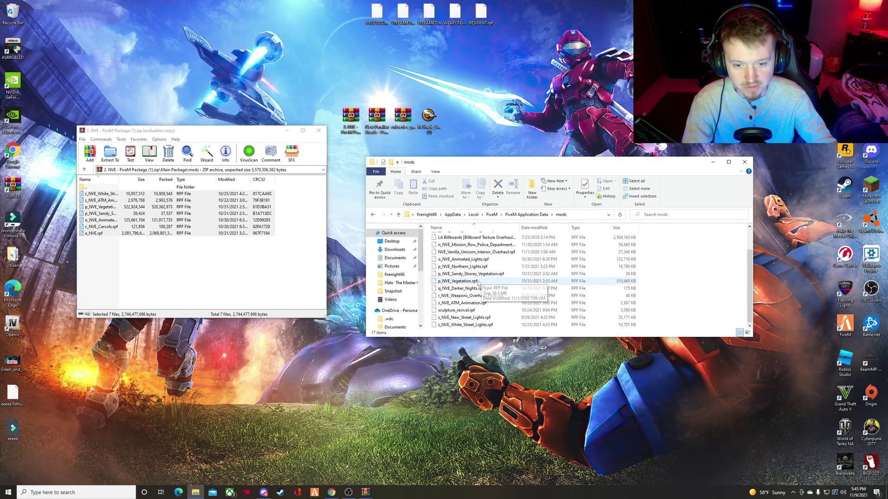
drag(183, 282, 105, 196)
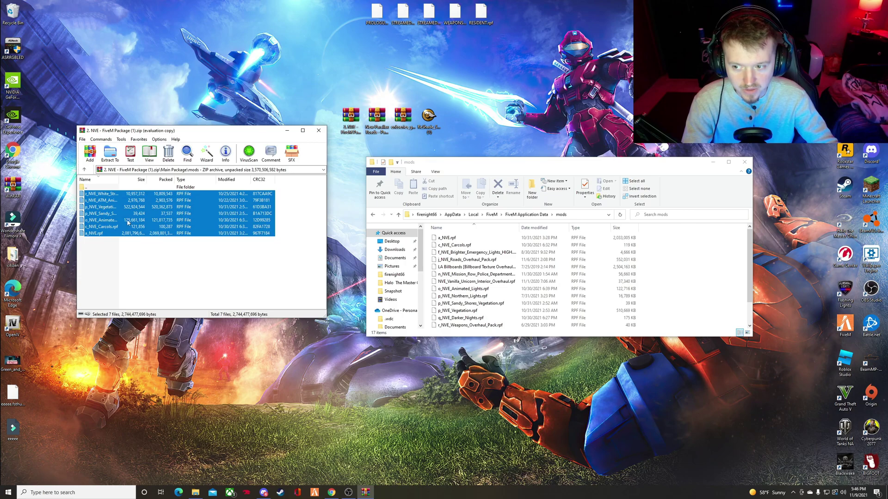
- Return to the archive's root and open its Optional Add-Ons folder, with FiveM's mods folder reopened alongside
click(372, 214)
click(100, 189)
double_click(100, 189)
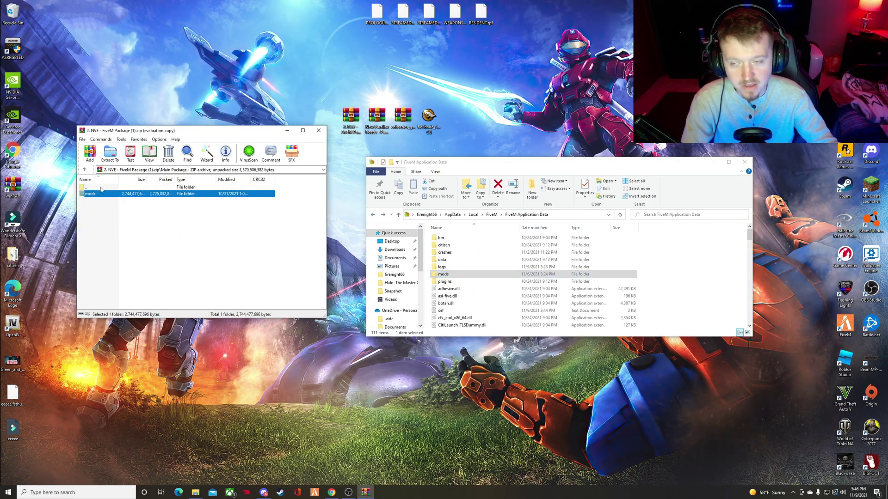
double_click(100, 189)
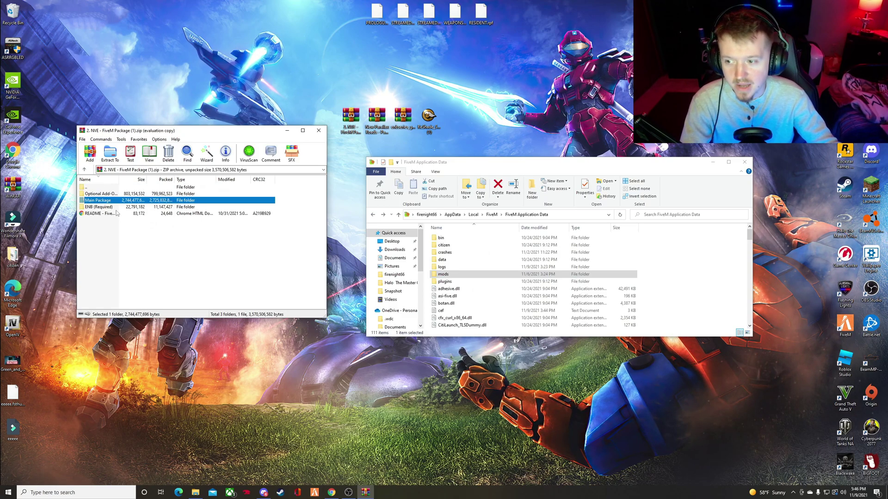
double_click(112, 194)
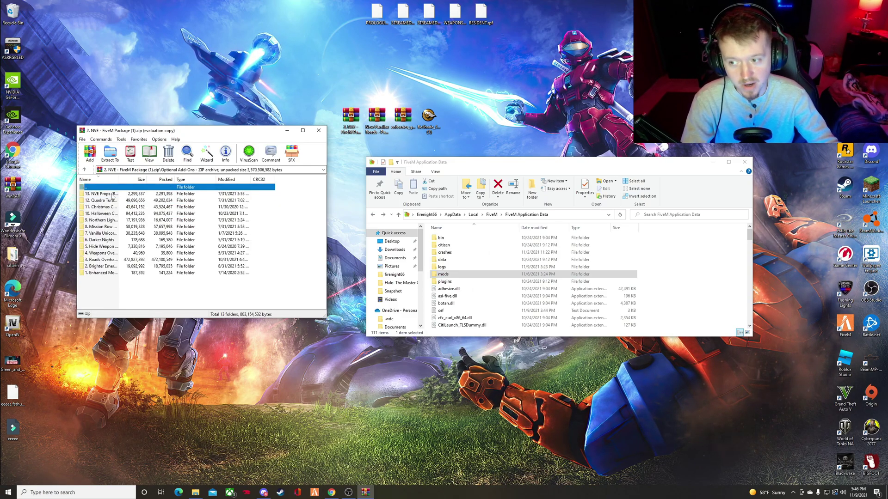
double_click(443, 274)
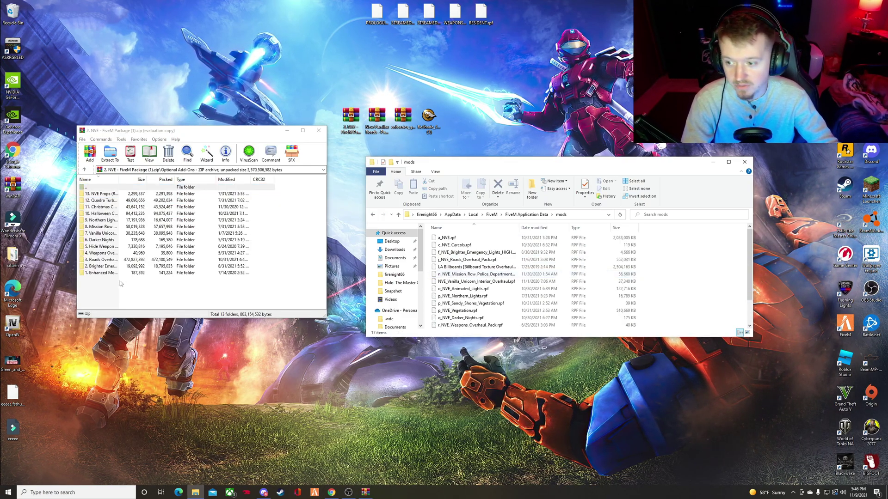
- Inspect the High Intensity version of Brighter Emergency Lights and the Roads Overhaul Pack among the optional add-ons
double_click(112, 267)
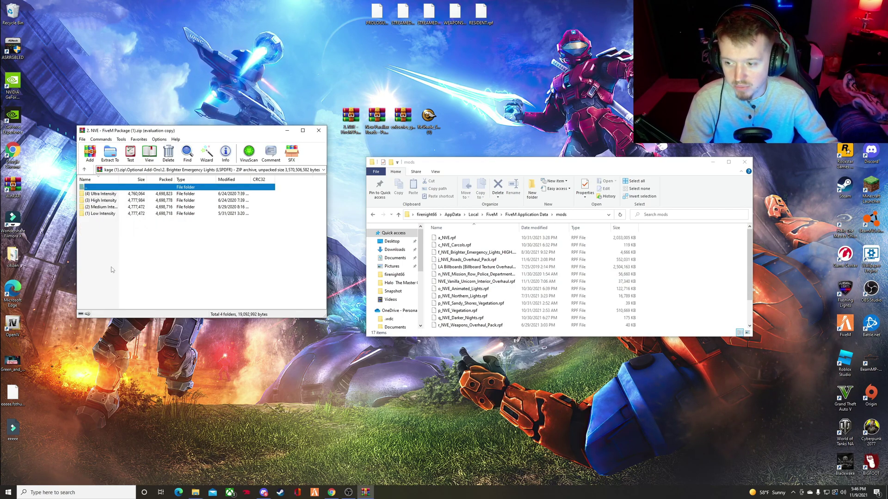
double_click(104, 200)
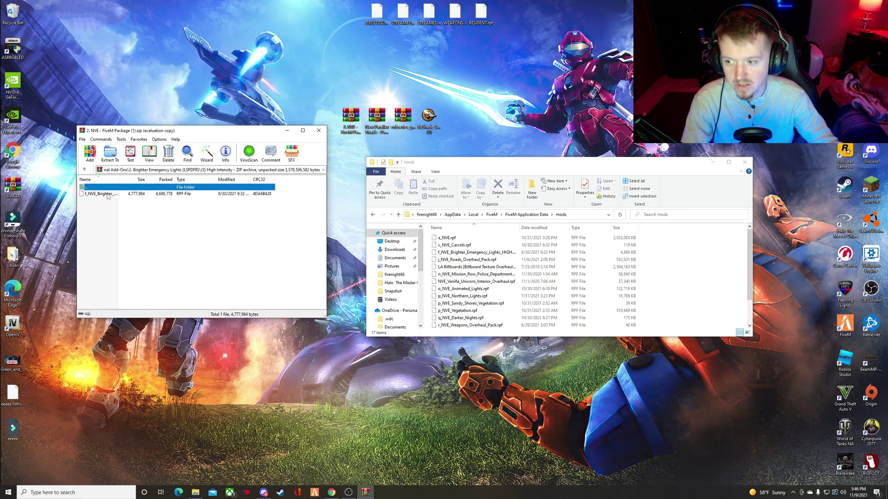
double_click(92, 188)
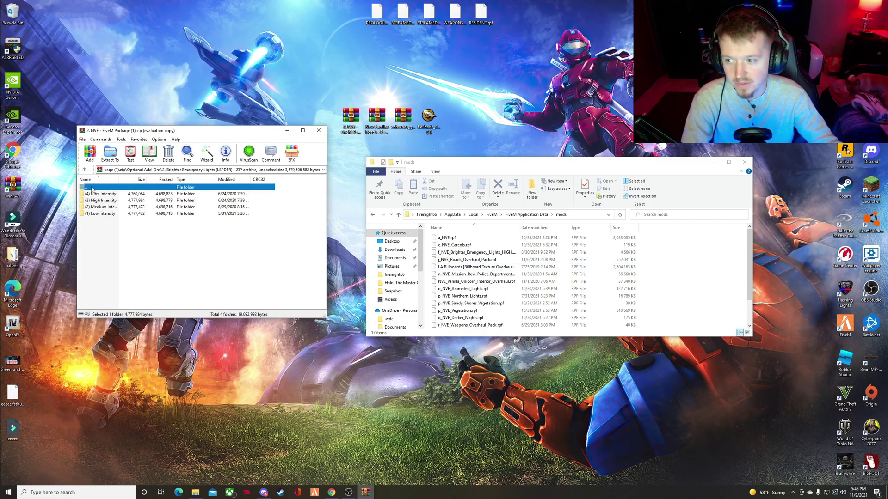
double_click(92, 188)
double_click(120, 262)
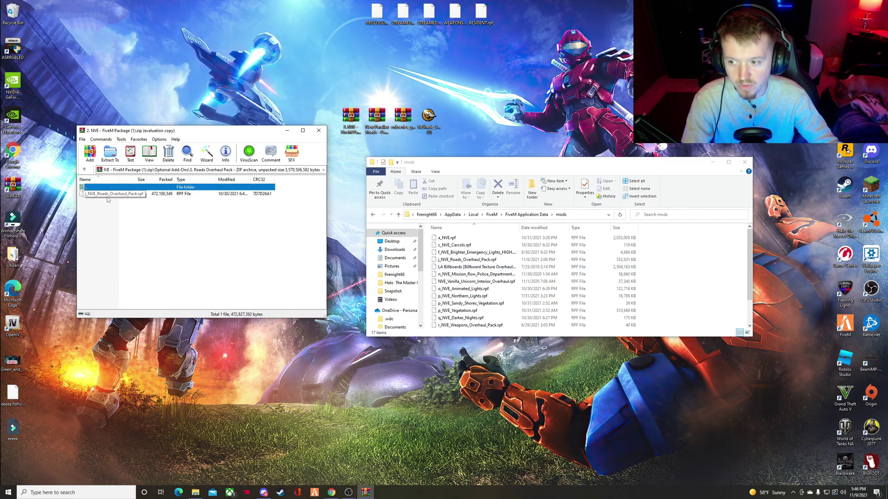
- Inspect the Weapons Overhaul Pack, Darker Nights and Northern Lights in Blaine County folders among the optional add-ons
double_click(108, 187)
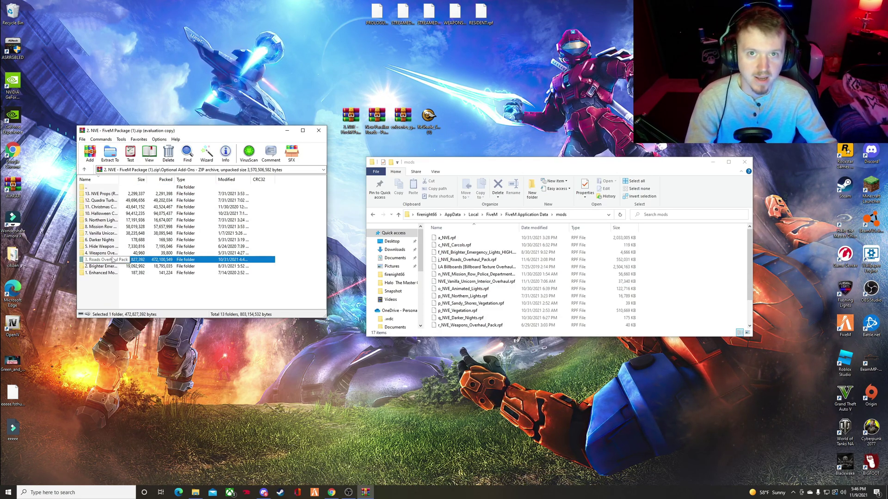
double_click(104, 253)
double_click(125, 187)
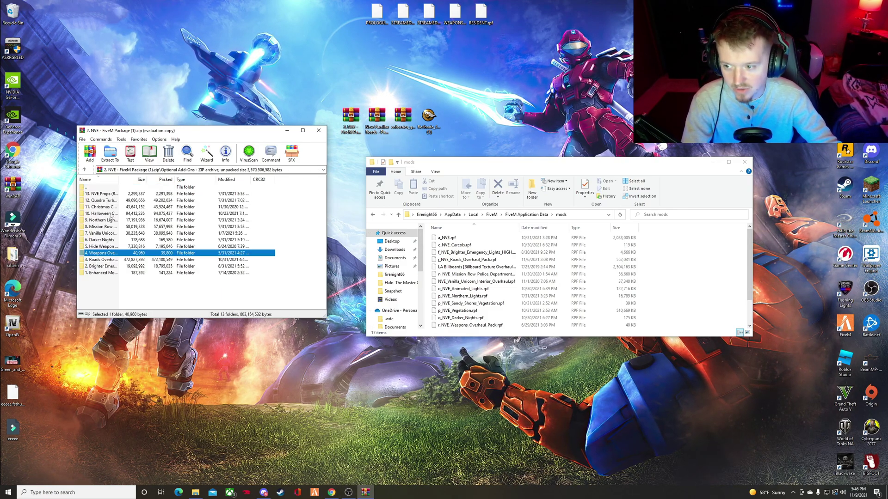
double_click(103, 240)
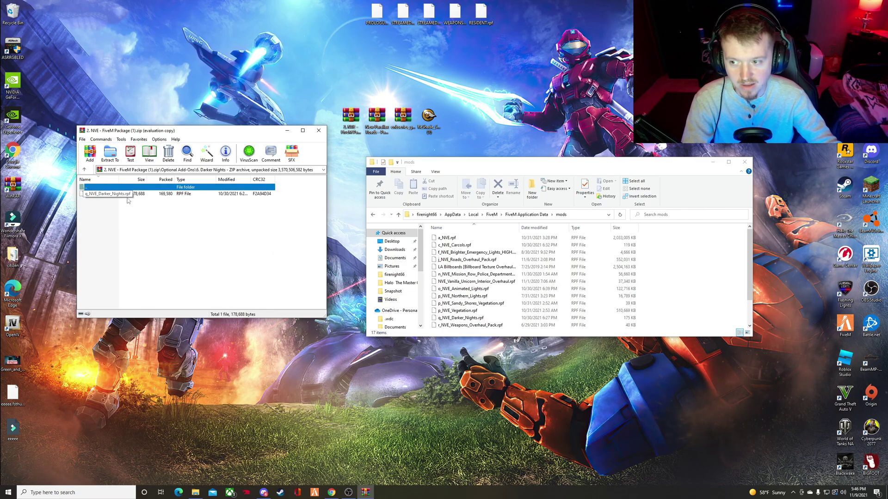
double_click(115, 188)
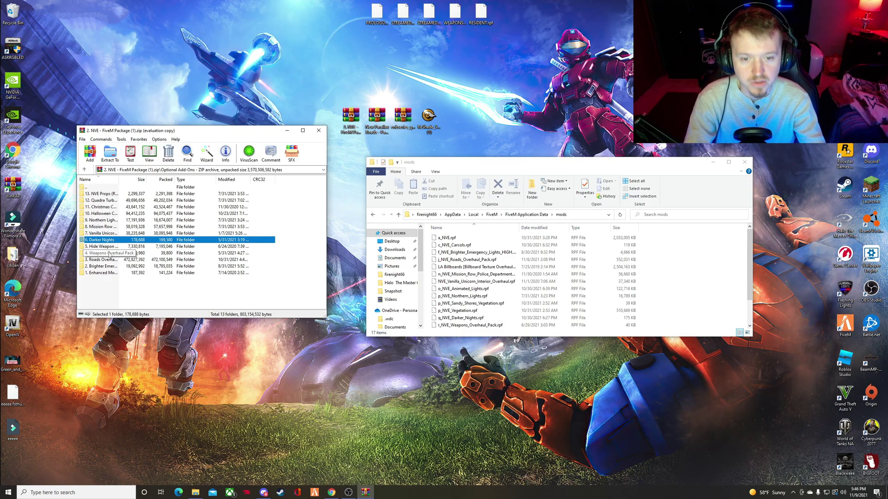
double_click(112, 221)
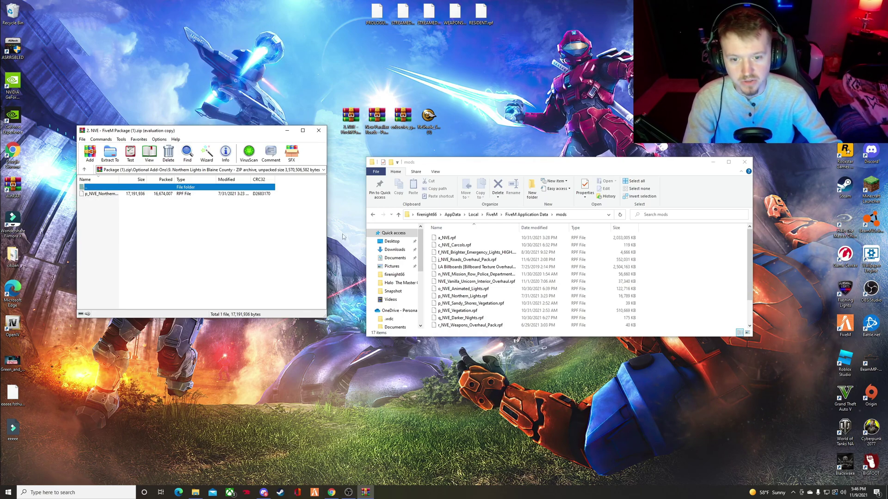
double_click(100, 188)
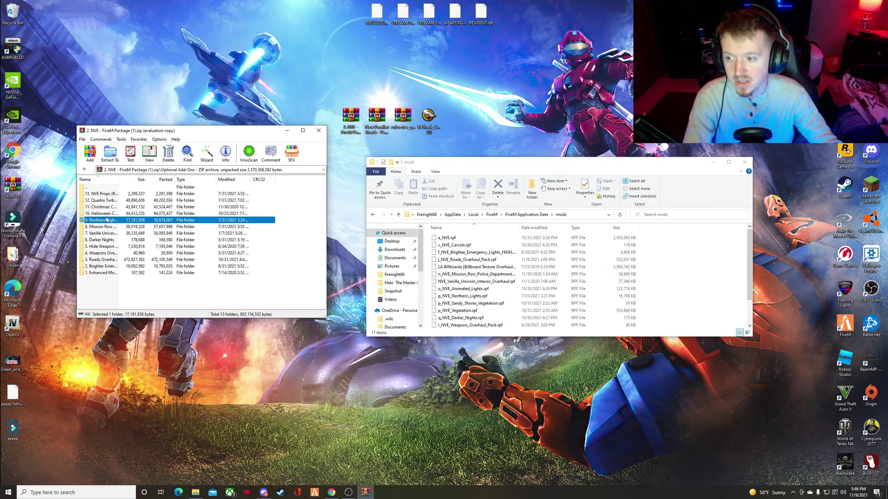
- Open the package archive's ENB (Required) folder, minimize the archive and close the mods folder window
double_click(103, 188)
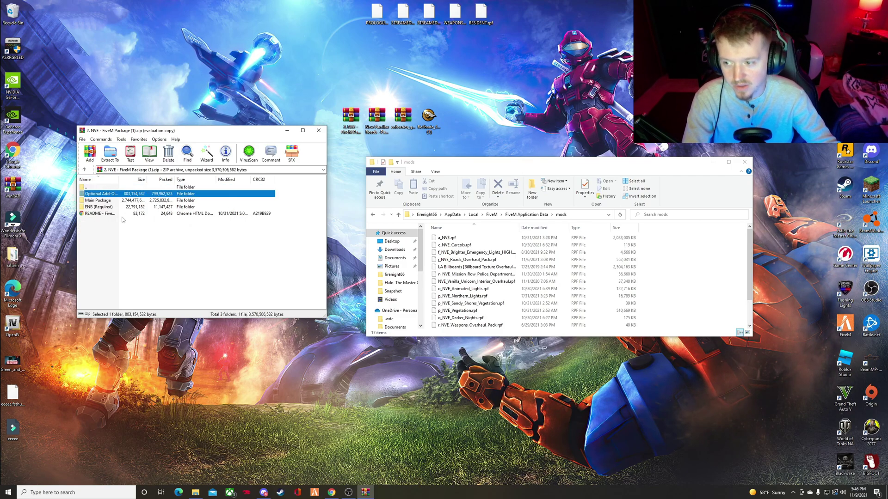
double_click(100, 207)
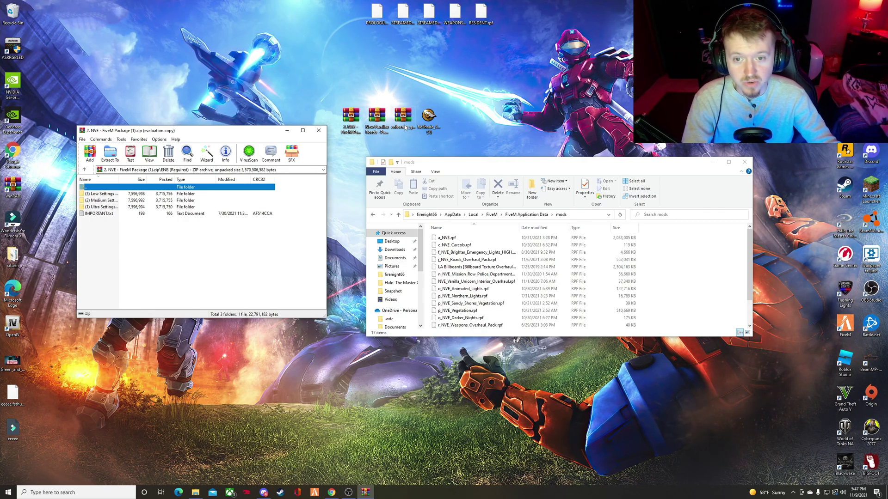
click(290, 132)
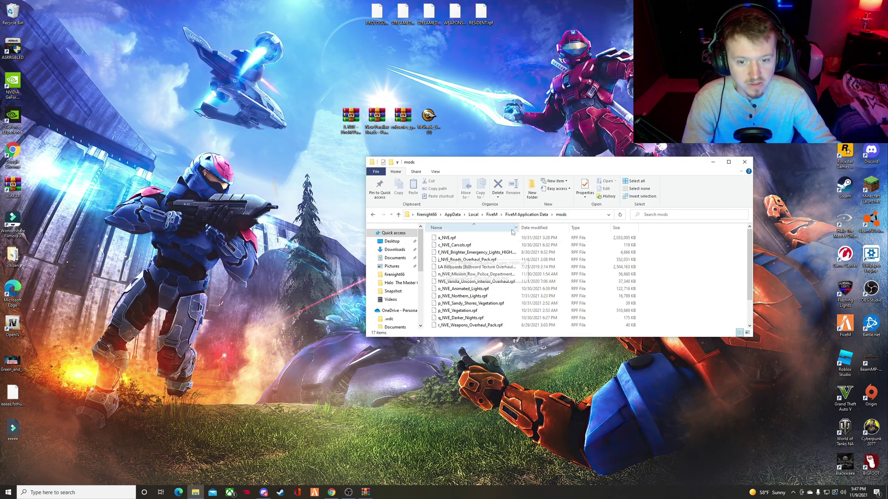
click(746, 163)
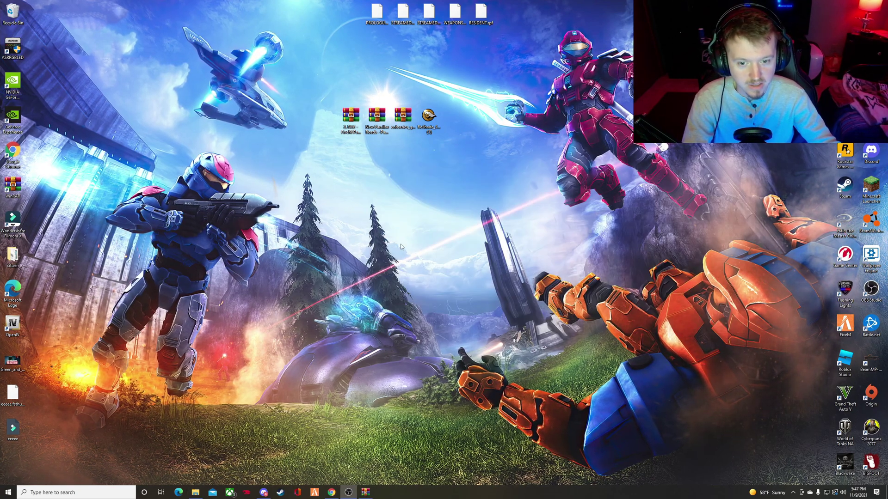
- Open the WrapperVersion folder inside the enbseries_gta5_v0456.zip archive on the desktop
double_click(402, 119)
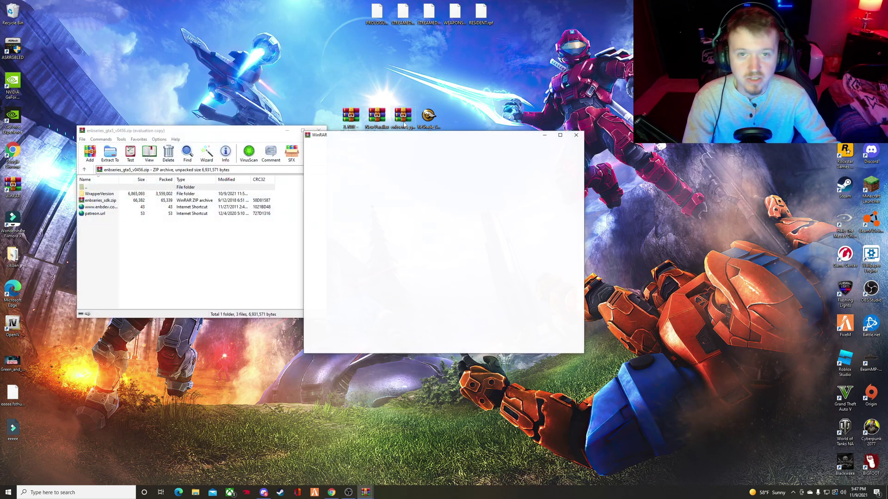
click(576, 135)
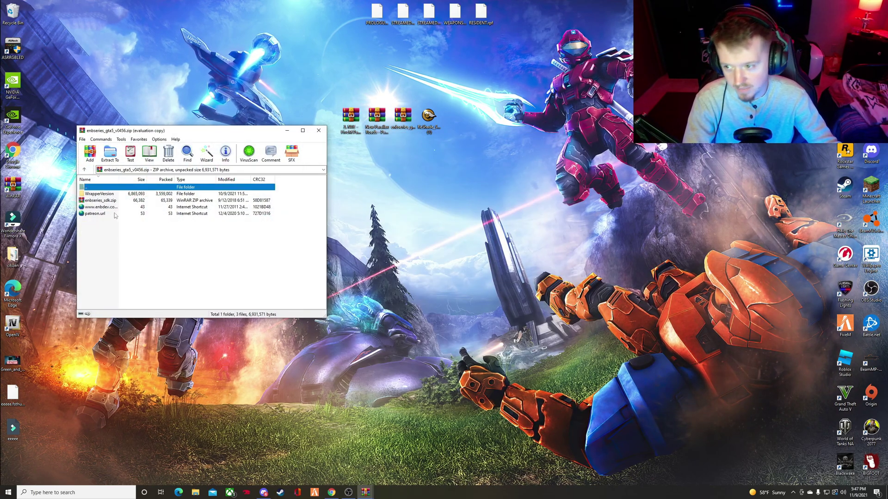
double_click(100, 194)
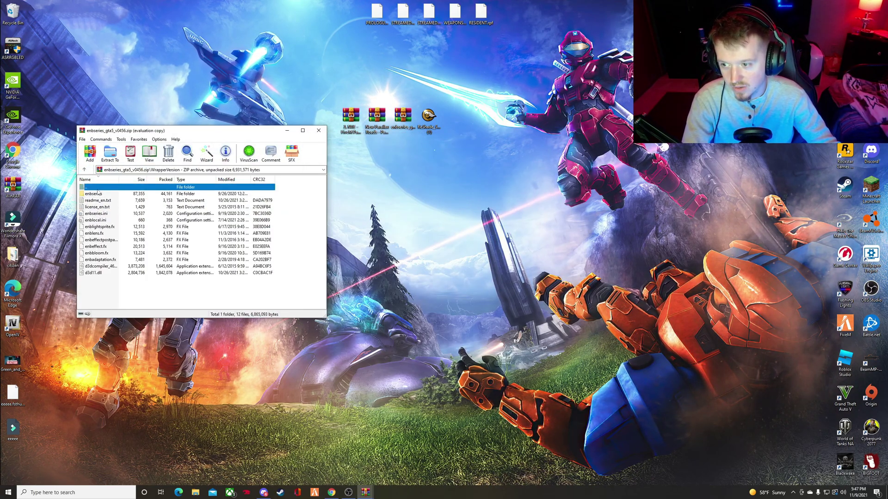
key(BackSpace)
double_click(98, 195)
mouse_move(132, 292)
mouse_down()
mouse_move(98, 192)
mouse_move(116, 286)
mouse_up()
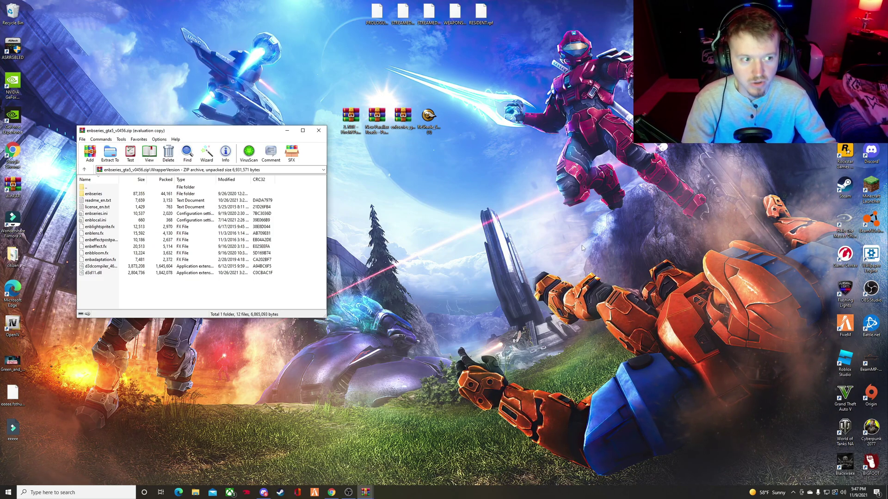
- Open the Grand Theft Auto V folder under SteamLibrary\steamapps\common on Gaming Drive (D:) in File Explorer
click(195, 493)
scroll(421, 304, down, 5)
scroll(415, 303, down, 1)
click(401, 307)
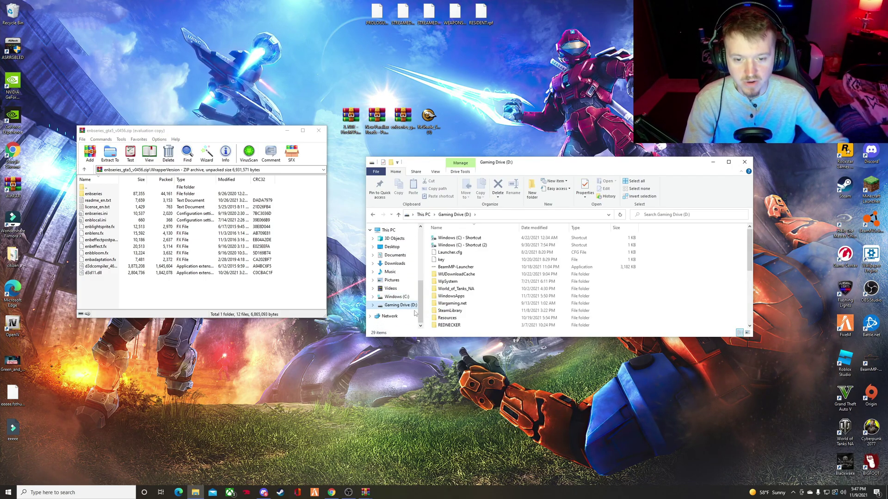
double_click(463, 313)
double_click(457, 239)
double_click(457, 240)
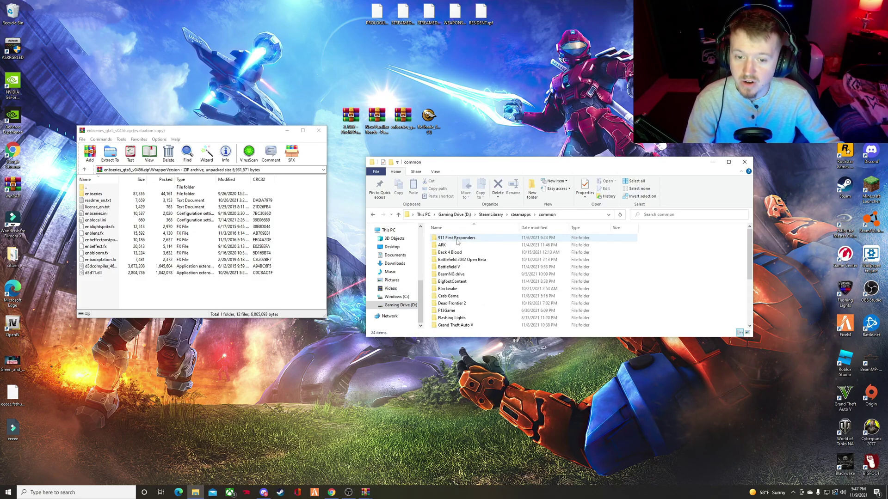
click(464, 326)
double_click(465, 326)
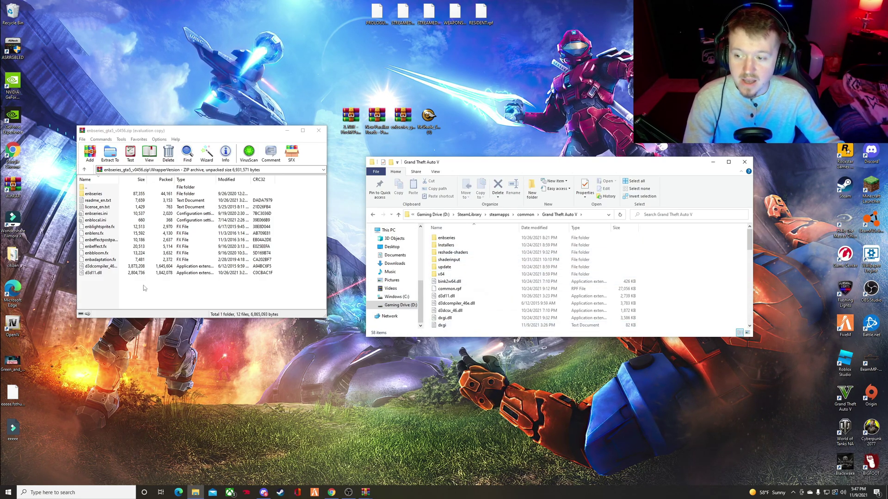
- Select the enbseries folder and all files in WrapperVersion, and return to the ENB archive's root
drag(167, 292, 103, 196)
drag(168, 226, 237, 242)
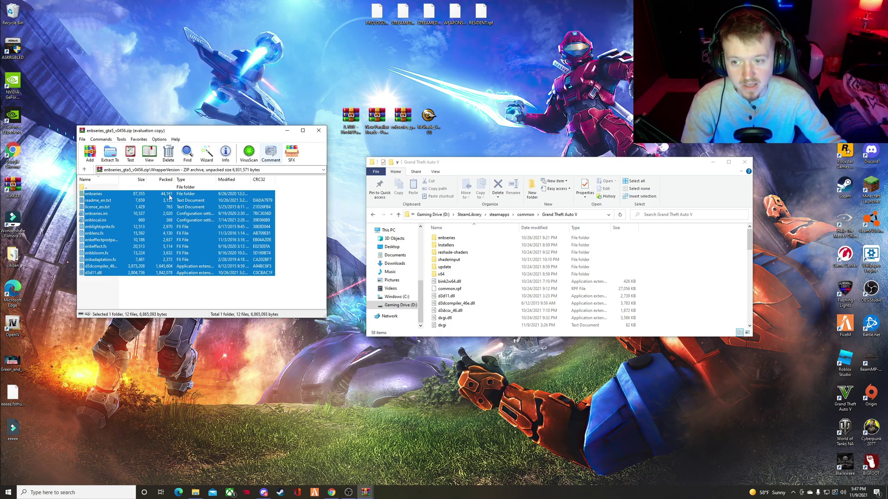
double_click(98, 188)
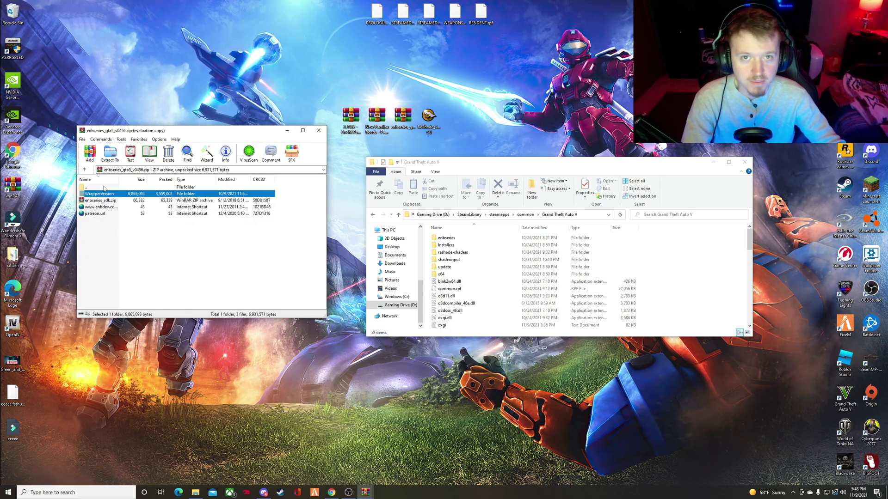
double_click(104, 187)
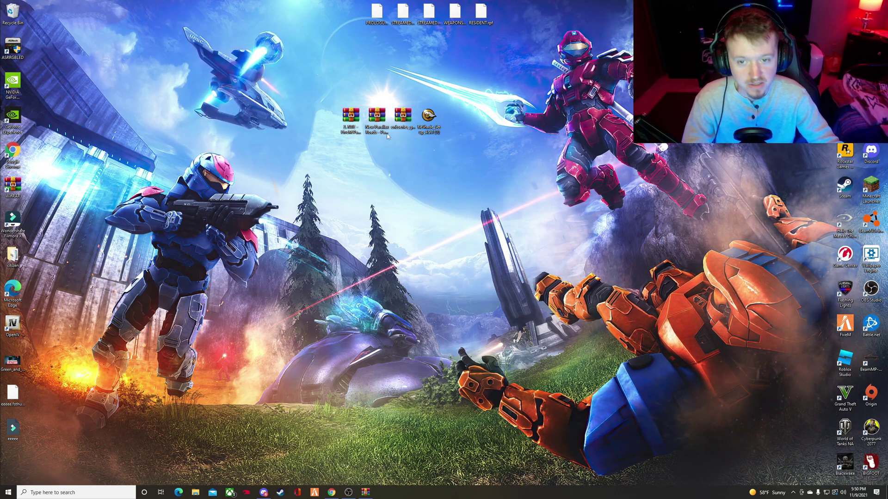
- Open the For FiveM folder inside the New Parallax Roads - Pacific Bluffs and South Los Santos archive
click(378, 128)
double_click(378, 127)
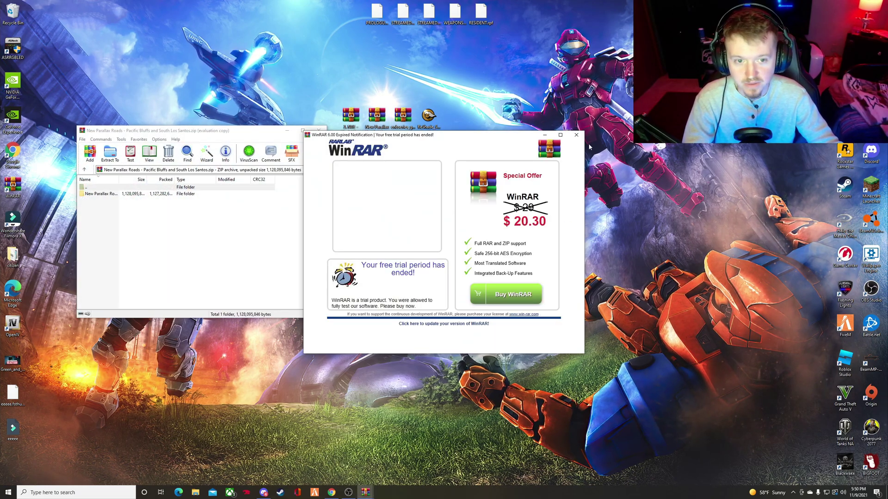
click(83, 206)
double_click(97, 194)
double_click(101, 194)
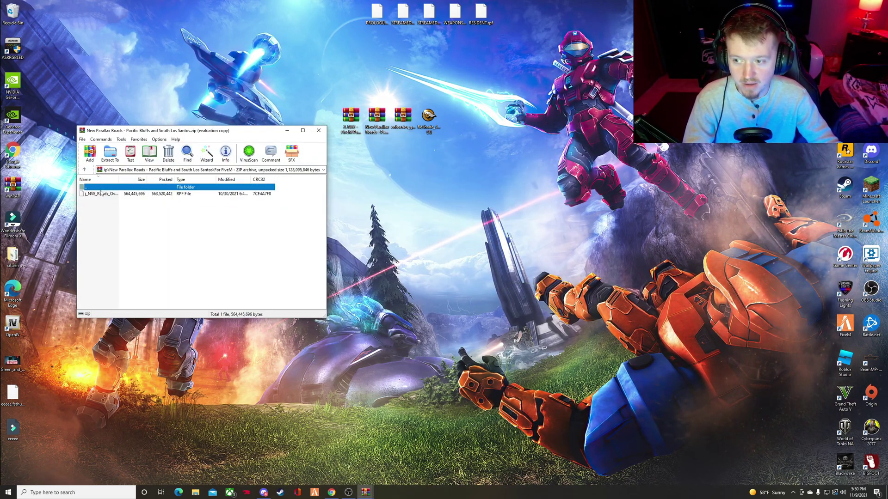
- Open FiveM's mods folder, try to add the New Parallax Roads RPF file to it, and close both windows
right_click(845, 326)
click(813, 184)
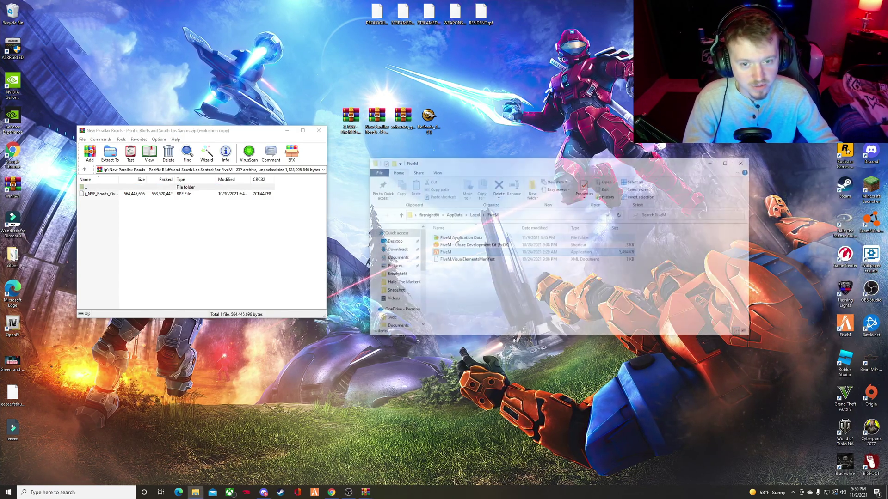
double_click(443, 274)
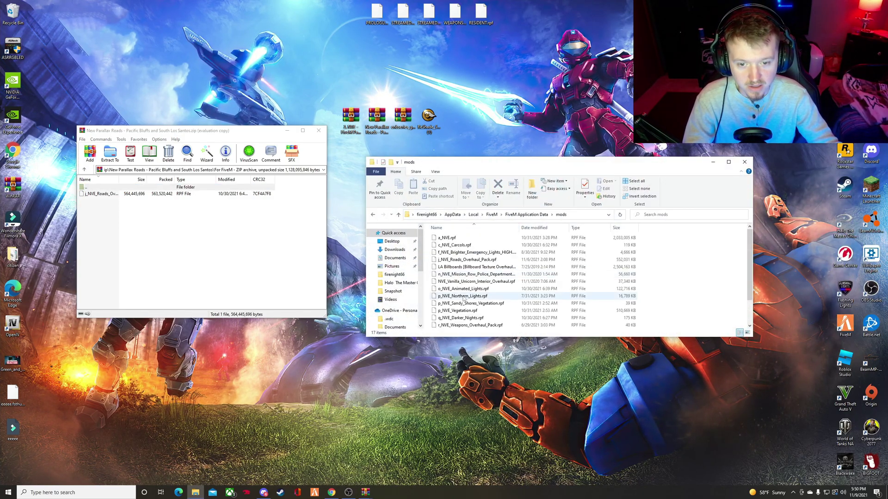
drag(158, 194, 372, 216)
click(372, 215)
click(319, 130)
click(742, 162)
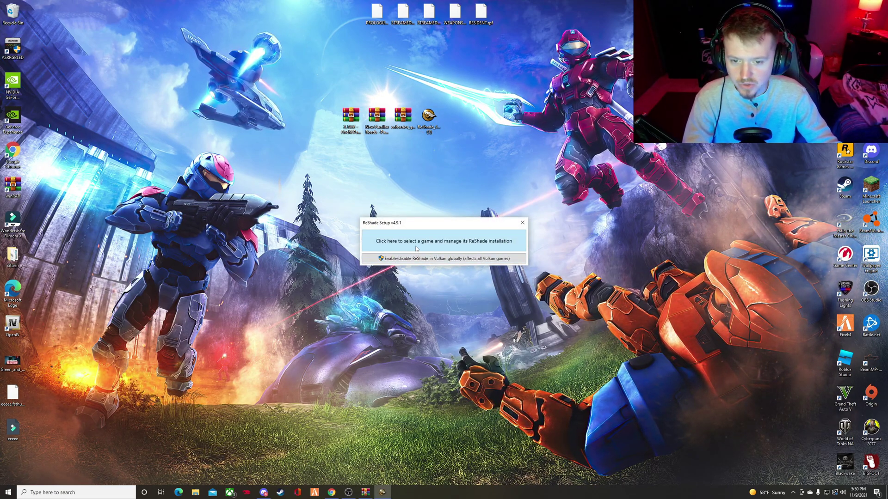
- Choose the GTA5 application in the Steam library's Grand Theft Auto V folder as the game for ReShade Setup
click(455, 246)
click(508, 318)
click(390, 347)
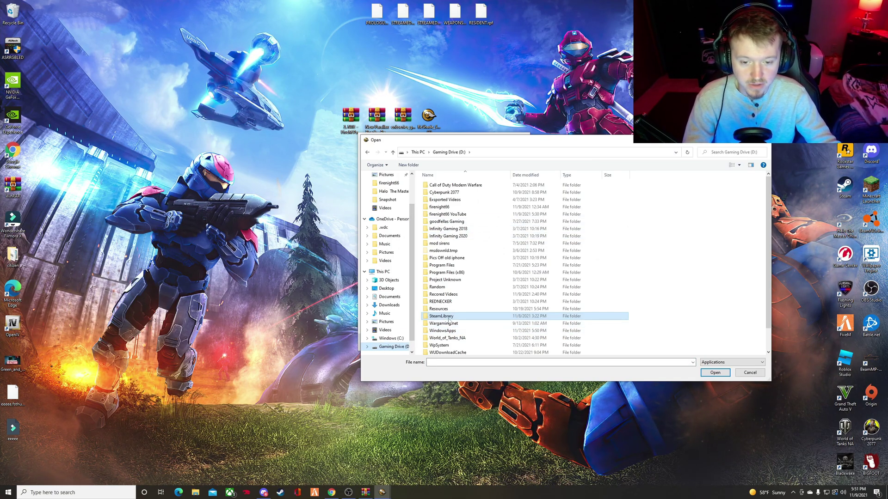
double_click(448, 317)
double_click(444, 186)
double_click(443, 185)
double_click(447, 273)
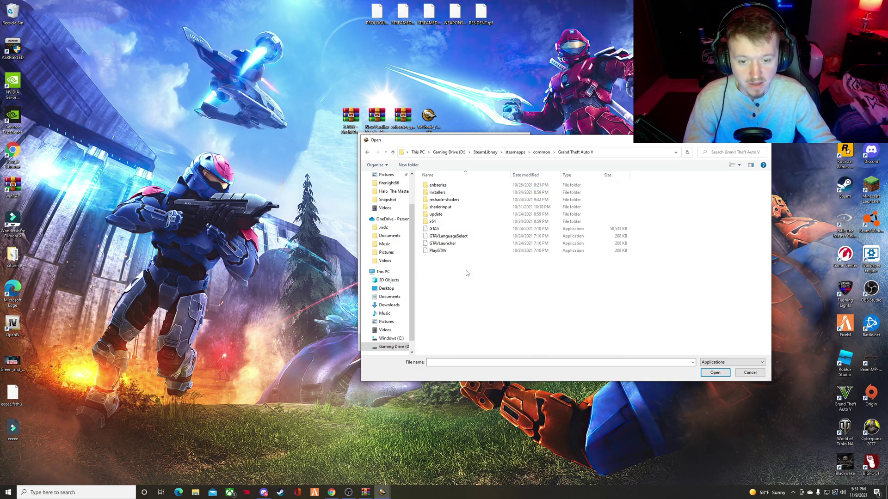
double_click(437, 230)
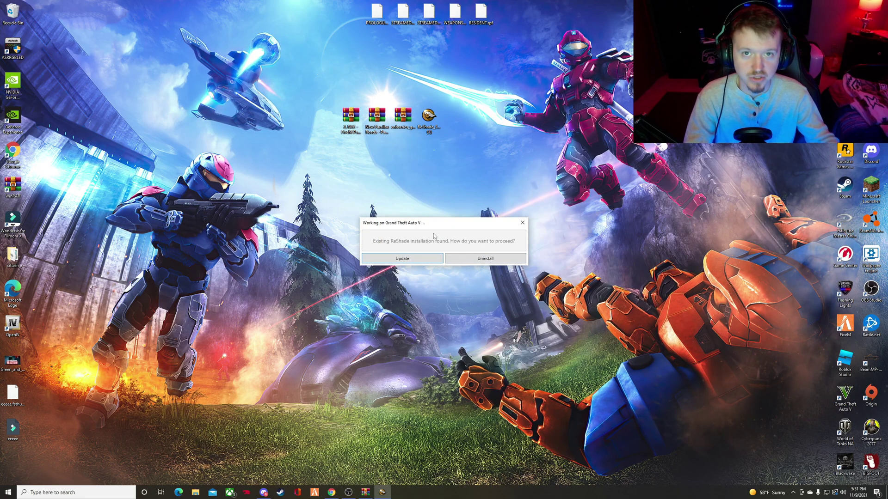
- Update the existing ReShade installation with all effect packages checked and close the setup
click(409, 262)
scroll(516, 245, down, 5)
scroll(516, 246, up, 5)
click(379, 345)
drag(525, 184, 518, 163)
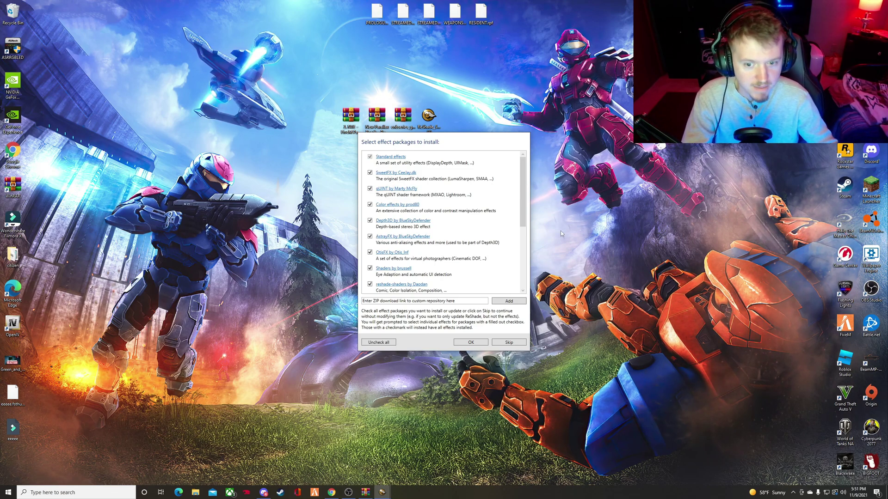
click(470, 343)
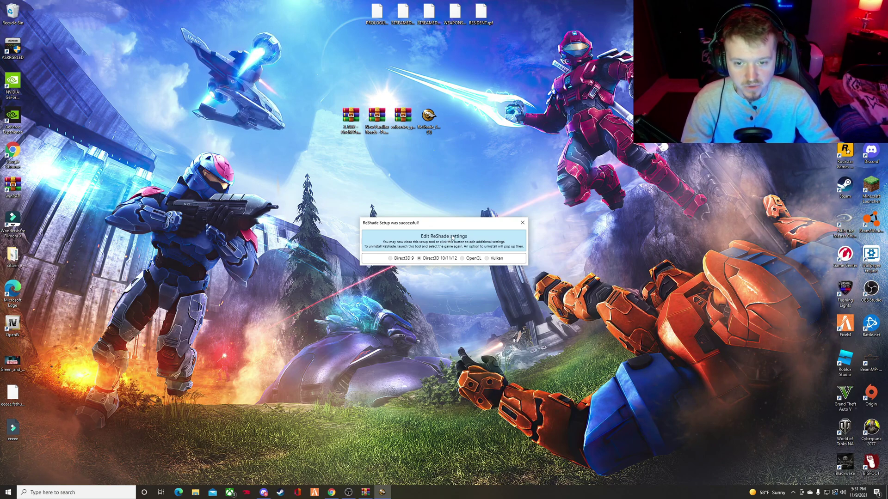
click(522, 222)
right_click(425, 198)
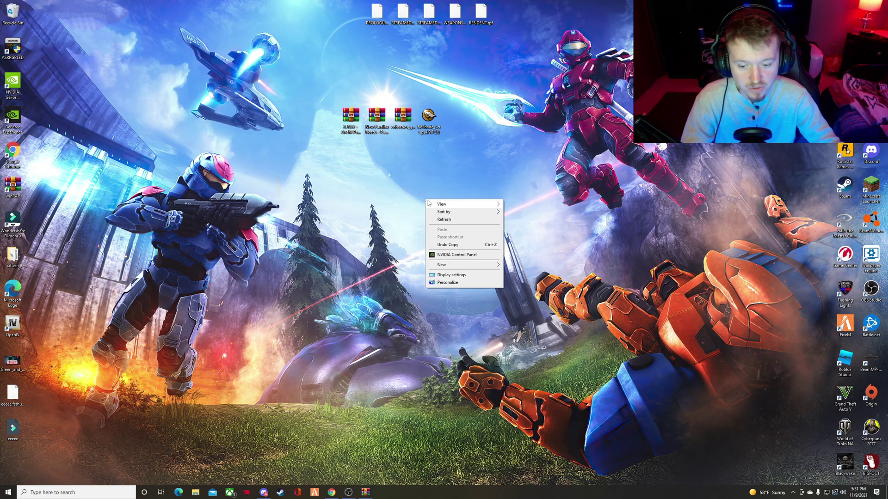
click(447, 219)
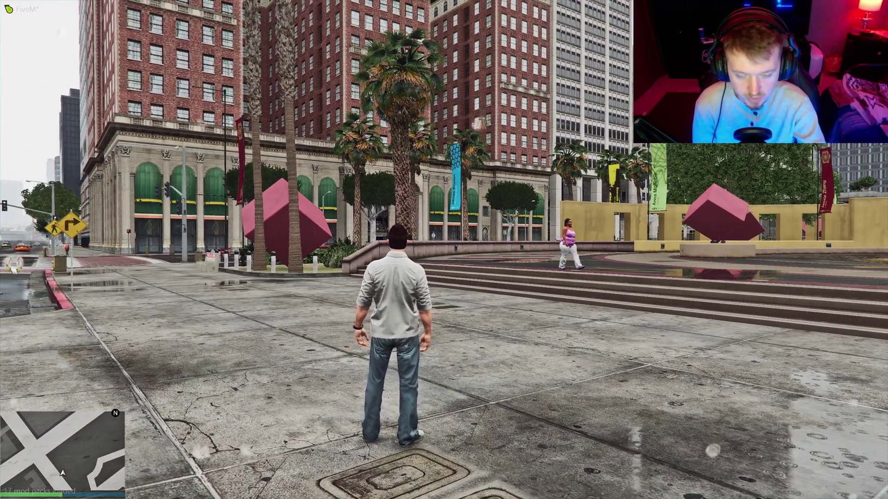
- Open the ReShade overlay in FiveM and disable the first Clarity effect in ReShadePreset
key(Home)
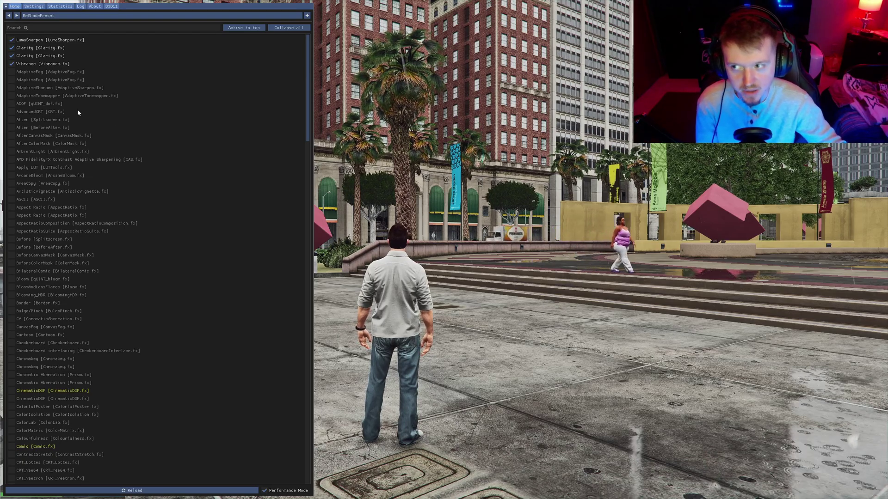
mouse_move(311, 58)
mouse_down()
mouse_move(292, 180)
mouse_move(301, 382)
mouse_move(292, 226)
mouse_move(299, 48)
mouse_up()
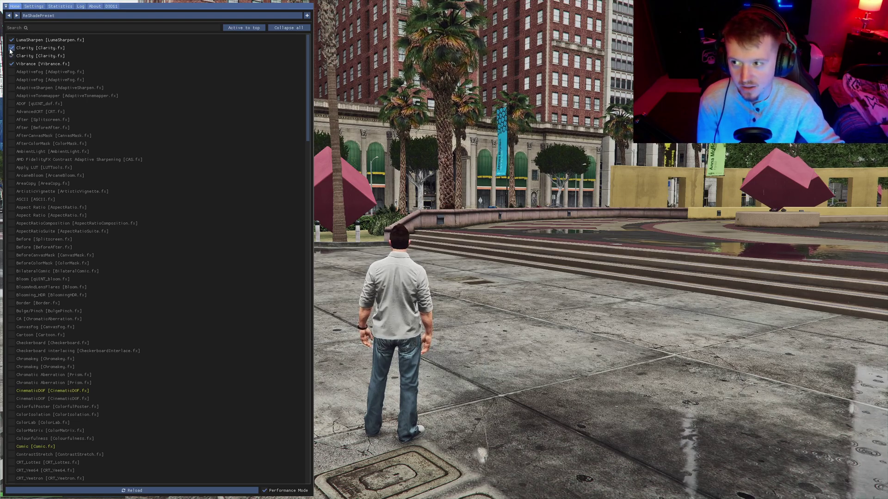
click(10, 50)
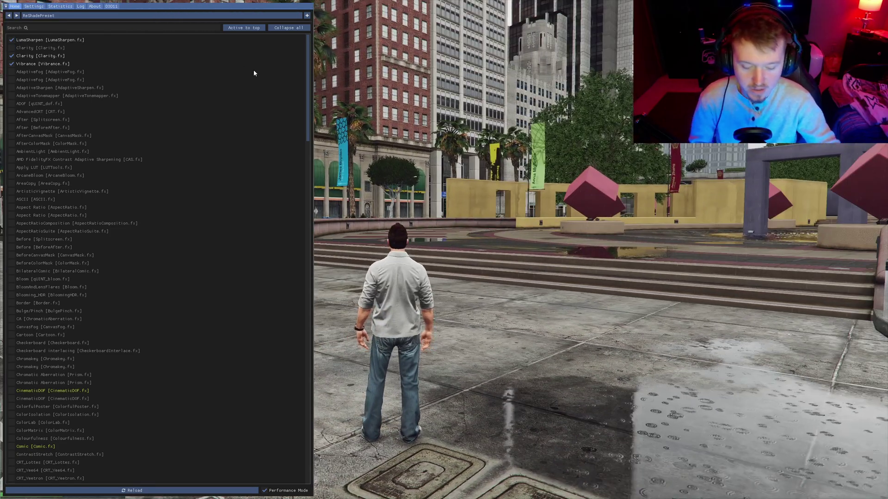
- Move the active ReShade effects to the top of the effect list and close the overlay
click(237, 28)
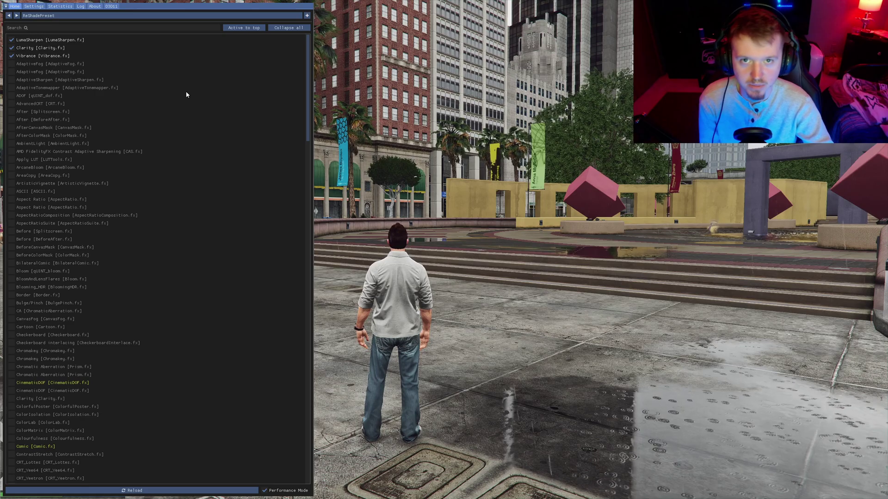
key(Home)
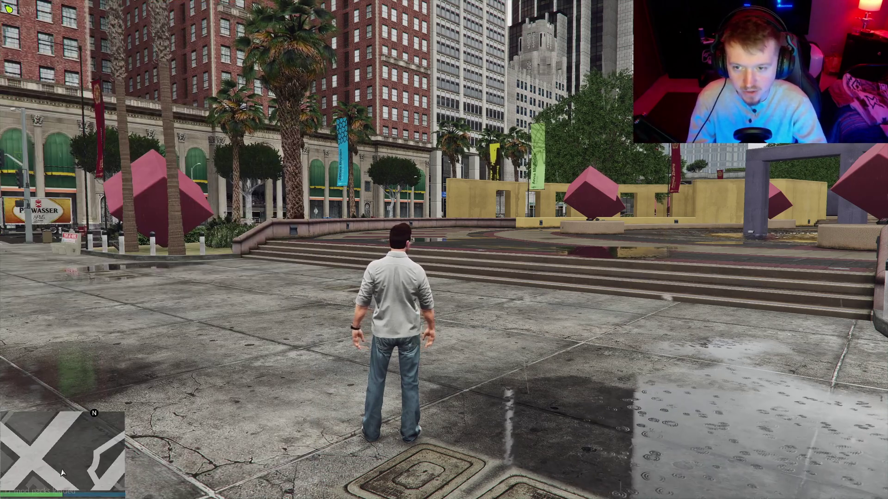
- Open the ENBSeries settings in game and switch UseEffect off and back on to compare the graphics
key(shift+Return)
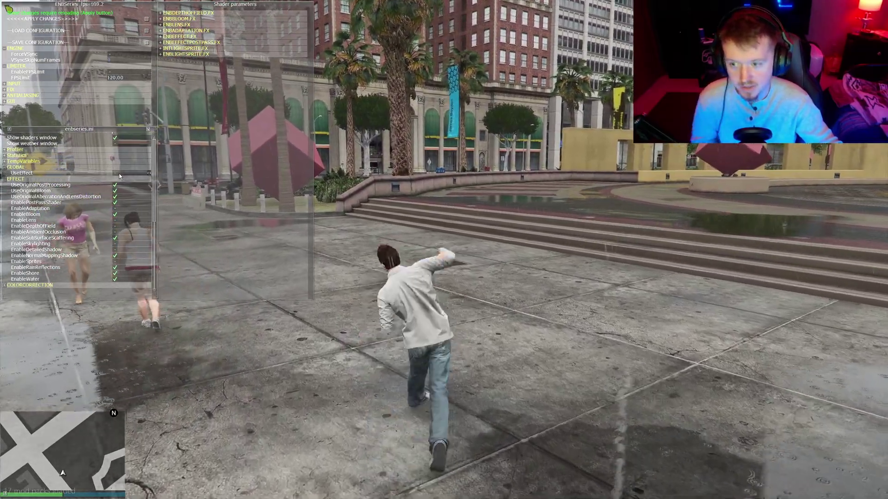
click(118, 174)
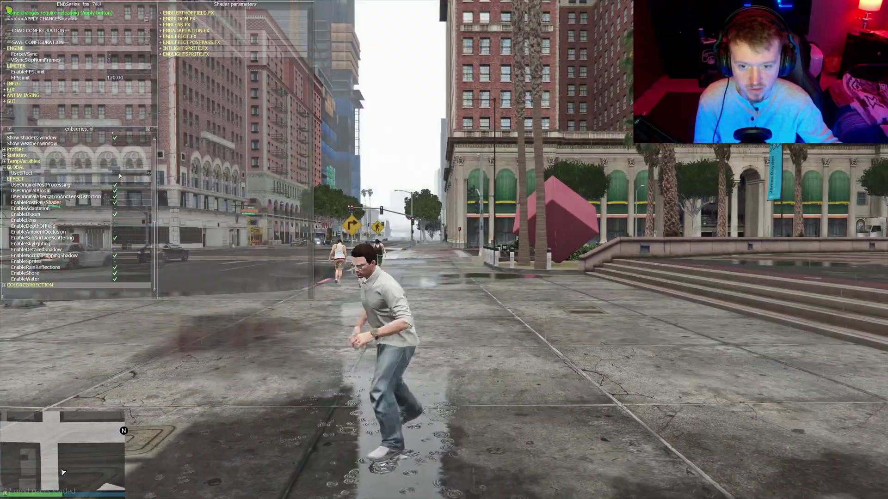
click(119, 173)
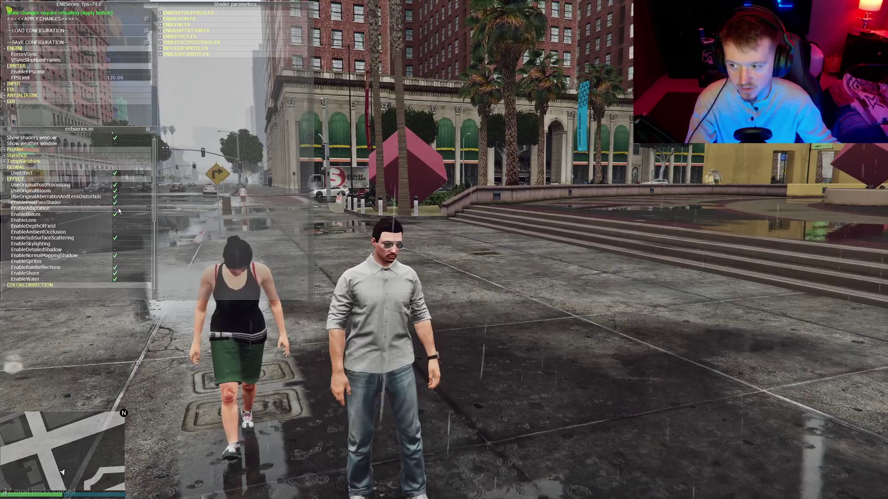
- Toggle EnableBloom and EnableRainReflections in ENBSeries, leave both enabled, and close the ENB settings
click(119, 214)
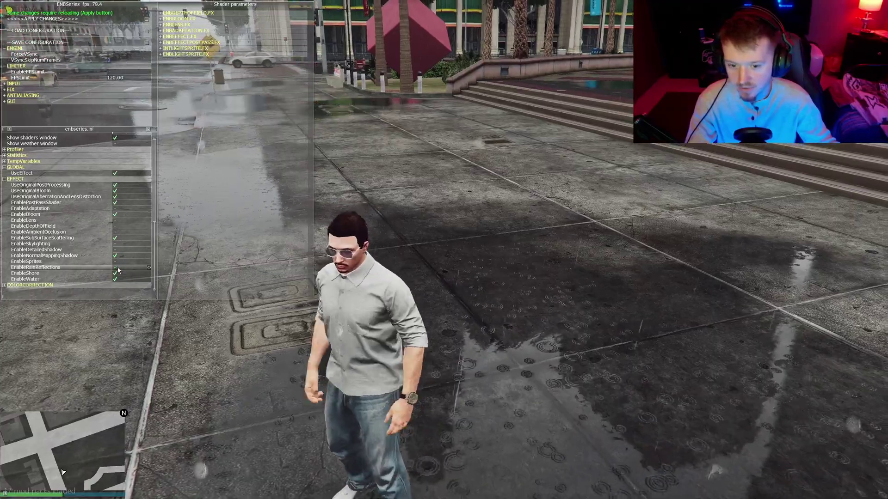
click(118, 270)
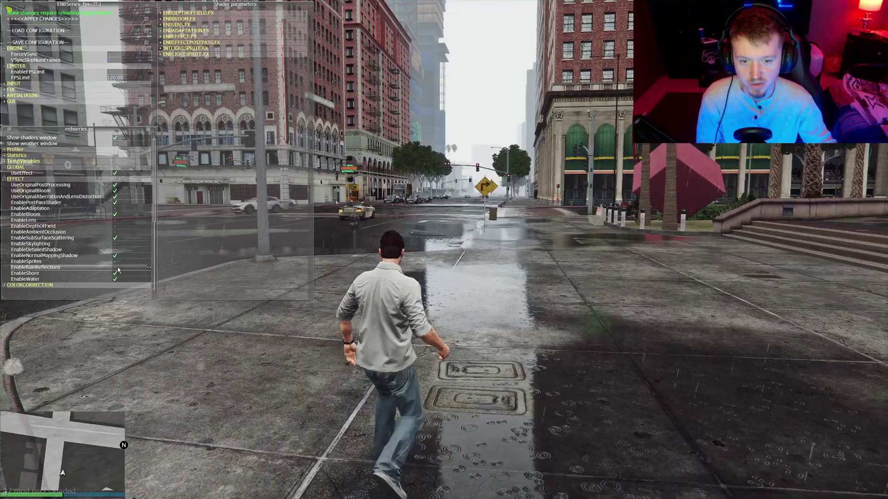
click(118, 270)
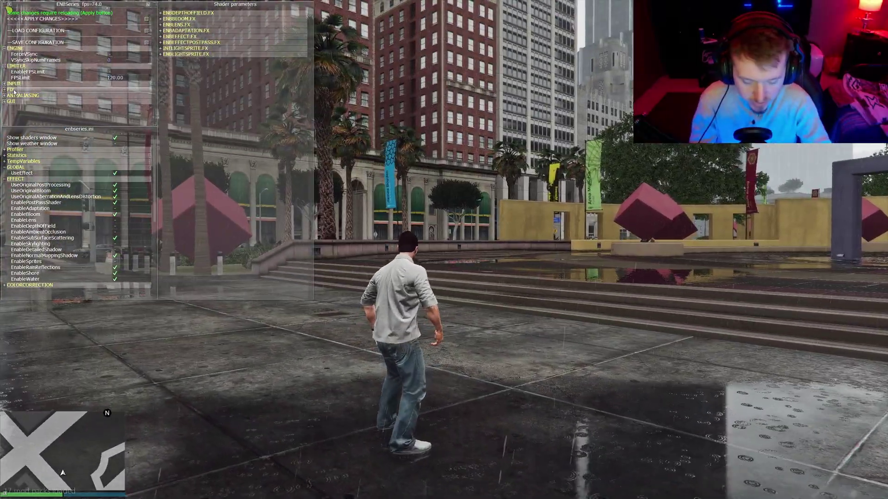
key(shift+Return)
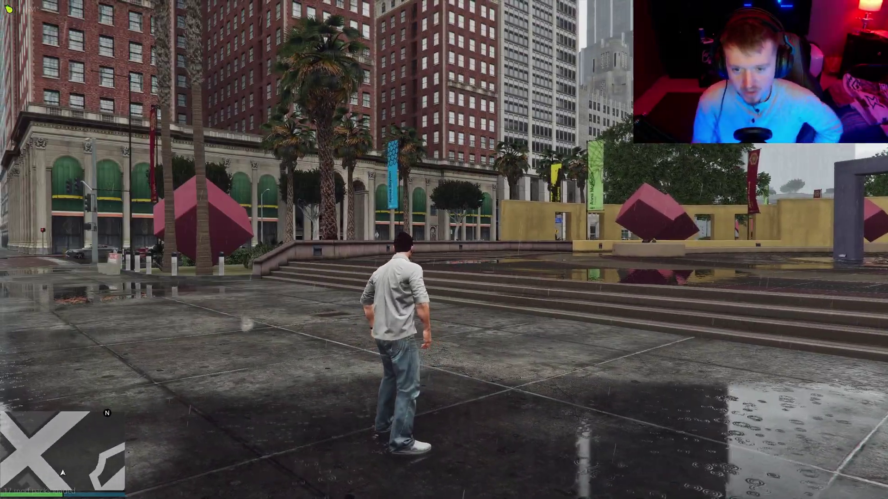
- Open the Graphics section of the FiveM game settings
key(Escape)
key(e)
key(e)
key(e)
key(e)
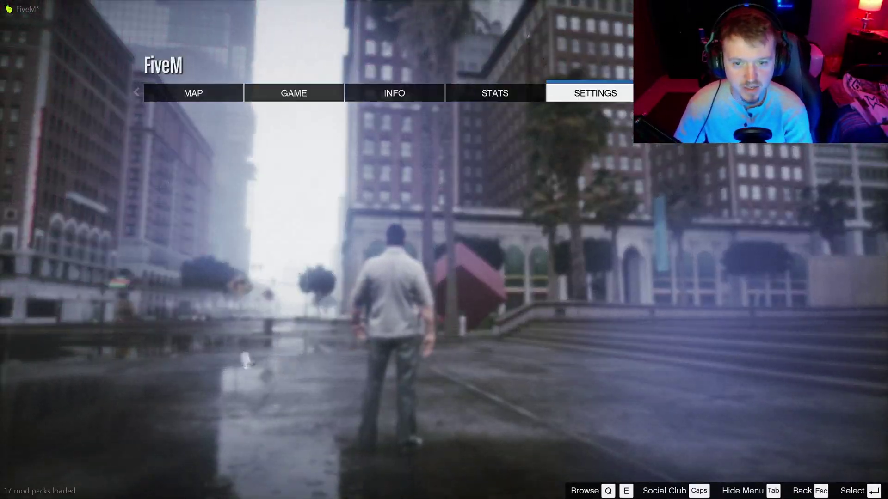
key(Return)
key(Down)
key(Down)
key(Down)
key(Down)
key(Down)
key(Down)
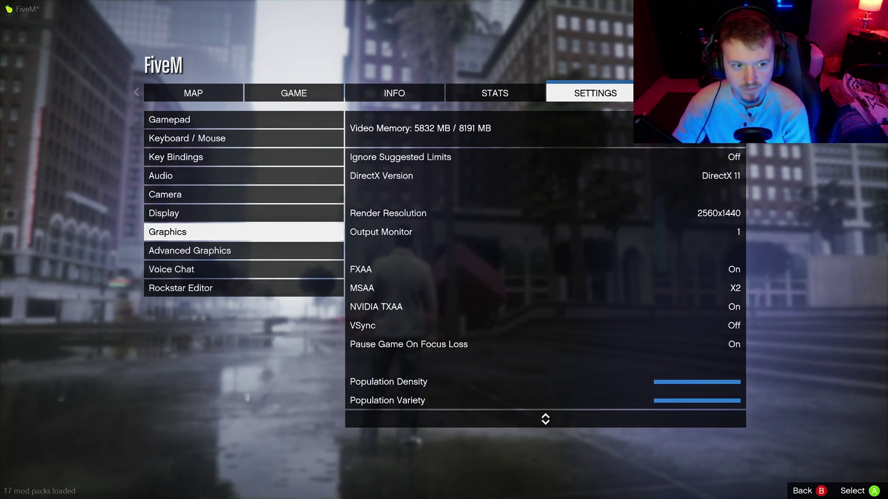
key(Return)
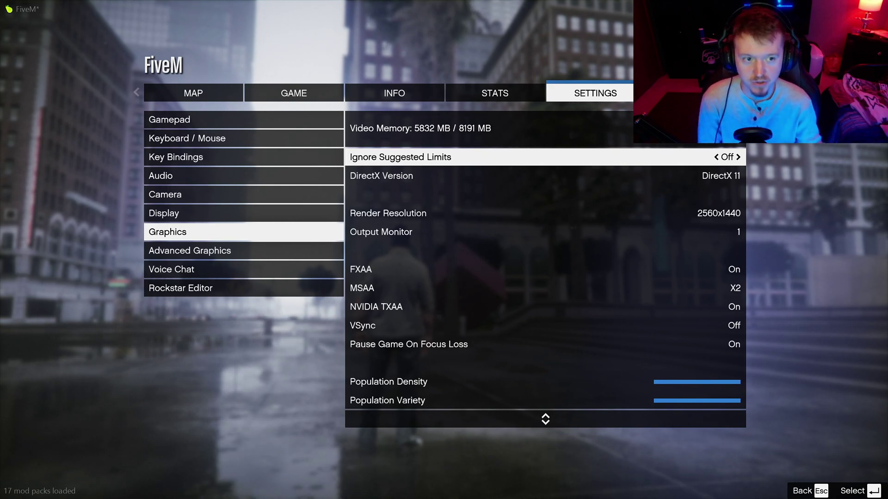
- Review the render resolution, output monitor, FXAA, MSAA, NVIDIA TXAA and VSync settings in Graphics
key(Down)
key(Down)
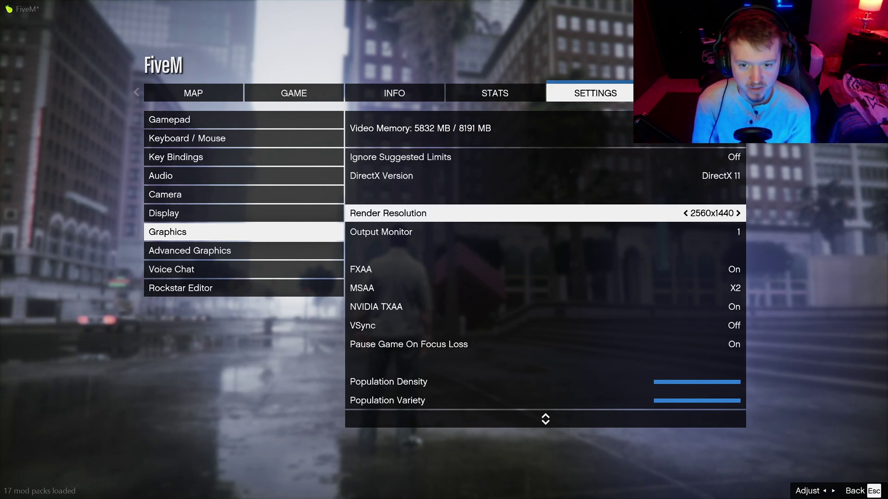
key(Down)
key(Up)
key(Down)
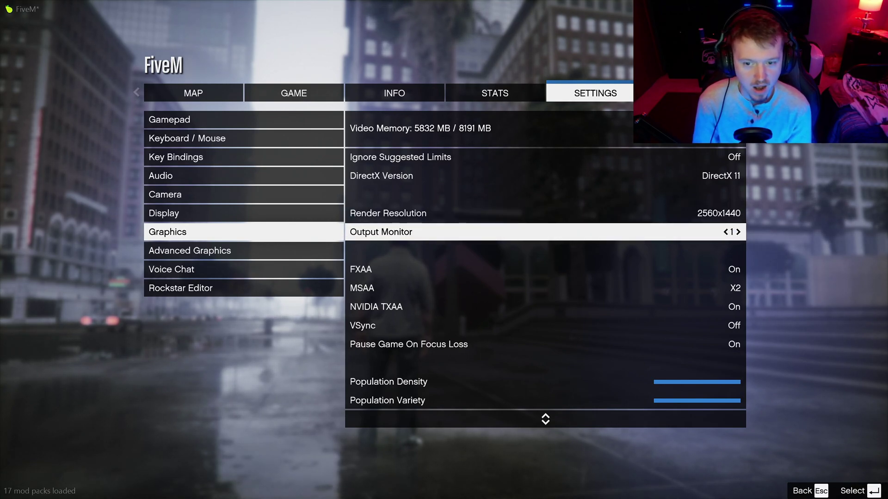
key(Down)
key(Up)
key(Down)
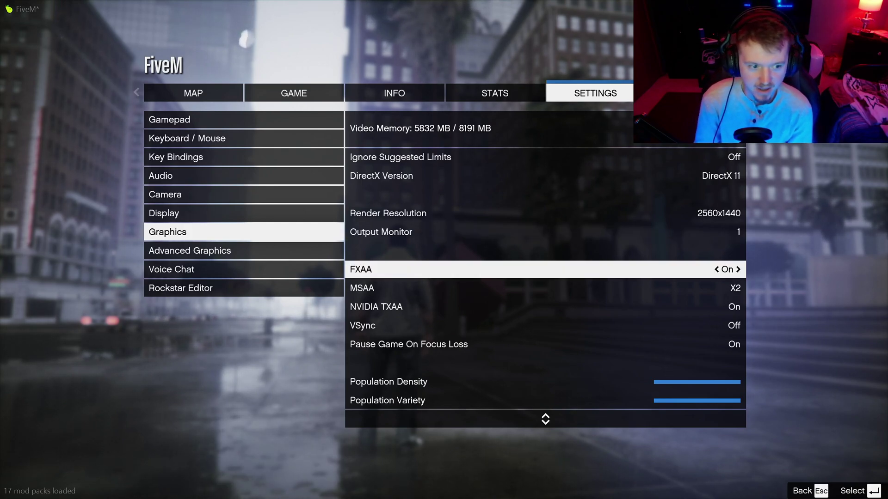
key(Down)
key(Down)
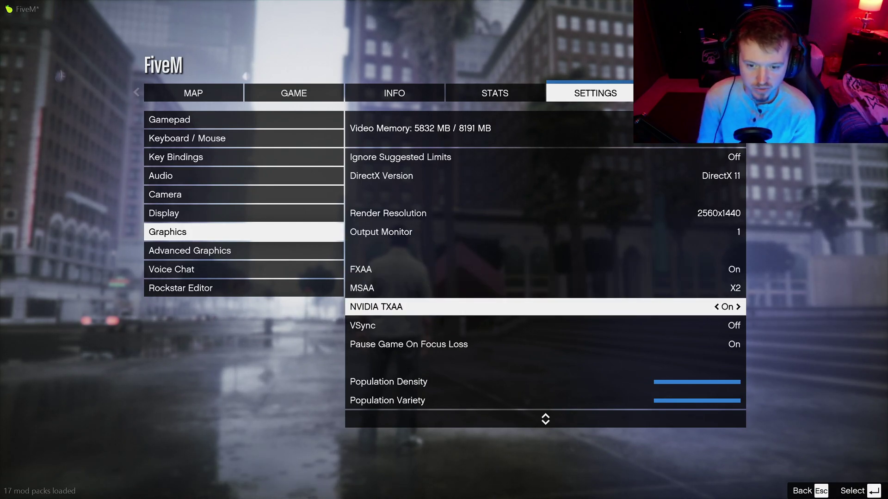
key(Down)
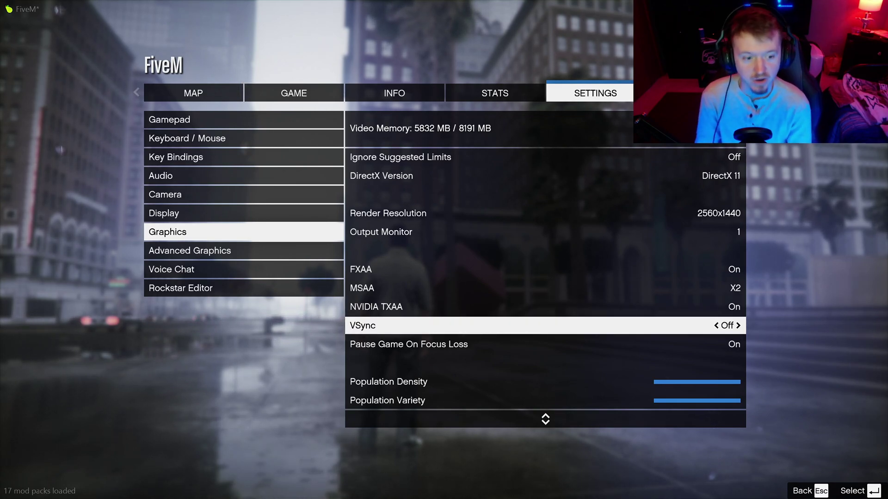
- Review the population density, population variety, distance scaling, extended texture budget and texture quality settings
key(Down)
key(Down)
key(Down)
key(Down)
key(Down)
key(Down)
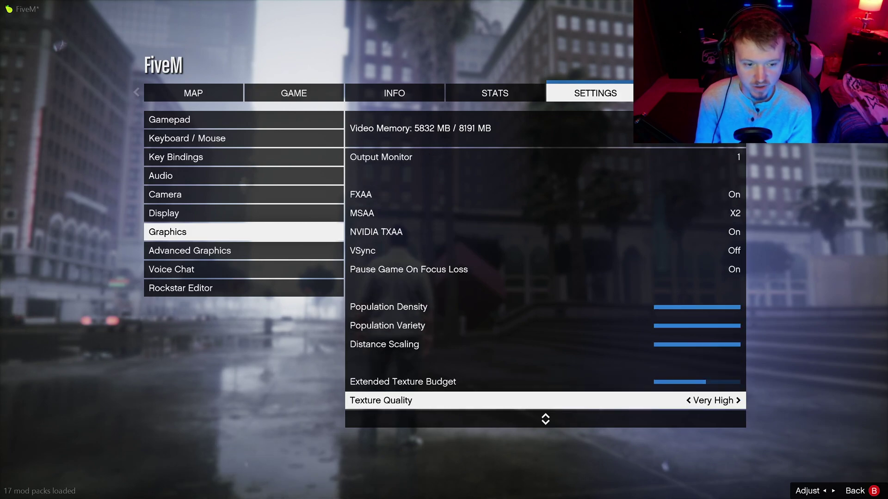
key(Up)
key(Up)
key(Up)
key(Up)
key(Down)
key(Down)
key(Up)
key(Up)
key(Down)
key(Up)
key(Down)
key(Down)
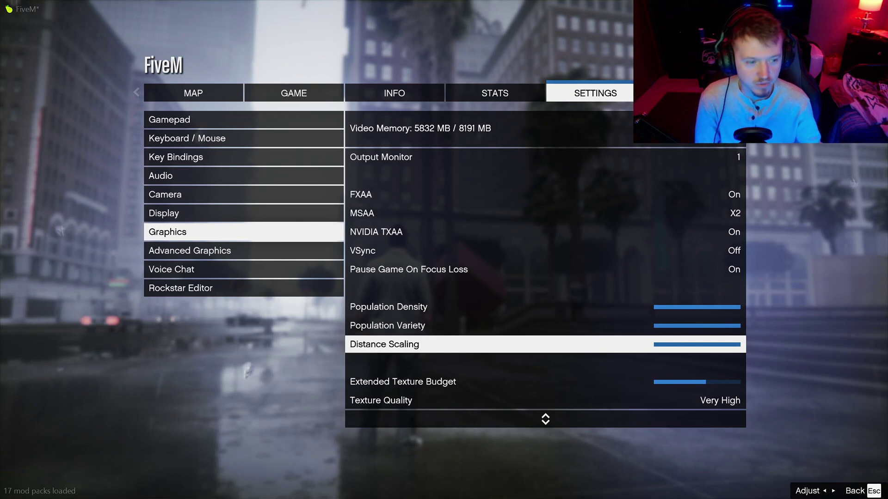
key(Down)
key(Down)
key(Down)
key(Up)
key(Up)
key(Up)
key(Up)
key(Up)
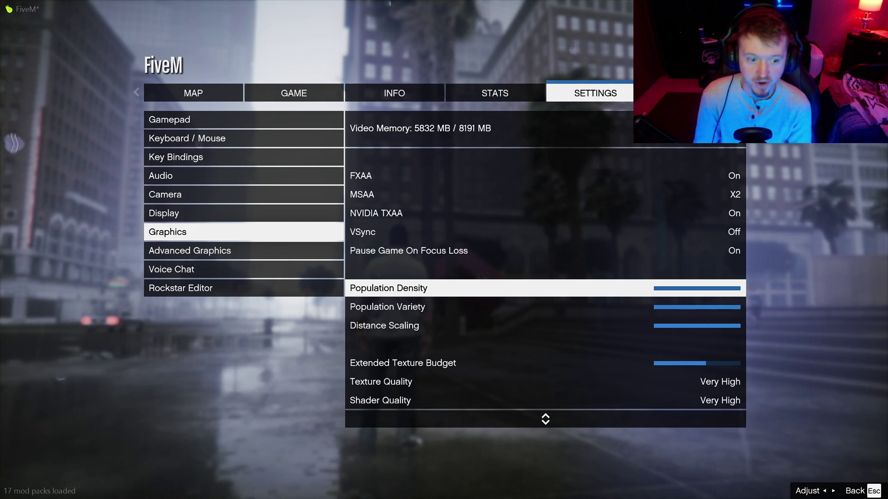
- Review the remaining Graphics settings, from shader, shadow and reflection quality through Post FX and depth of field to tessellation
key(Down)
key(Down)
key(Down)
key(Down)
key(Down)
key(Down)
key(Down)
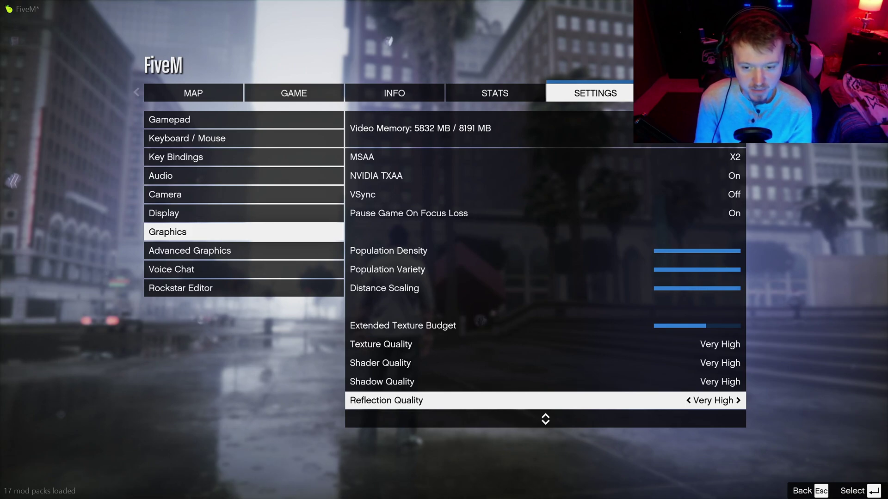
key(Down)
key(Down)
key(Down)
key(Down)
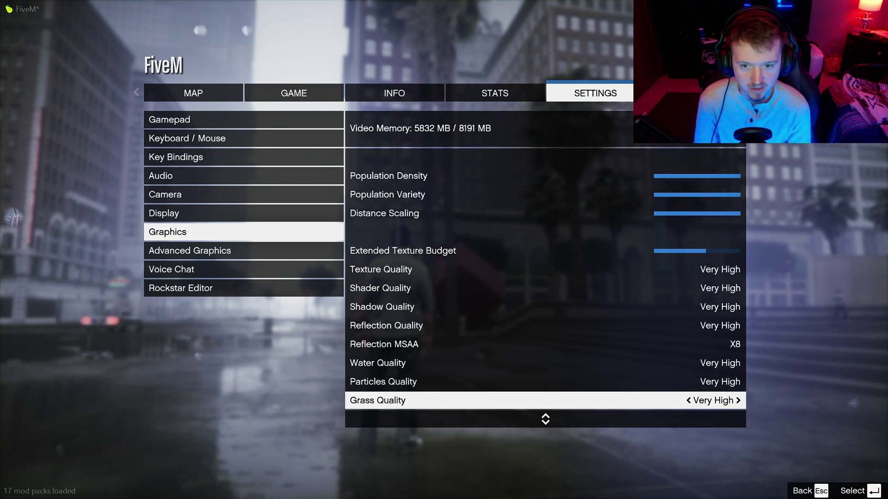
key(Down)
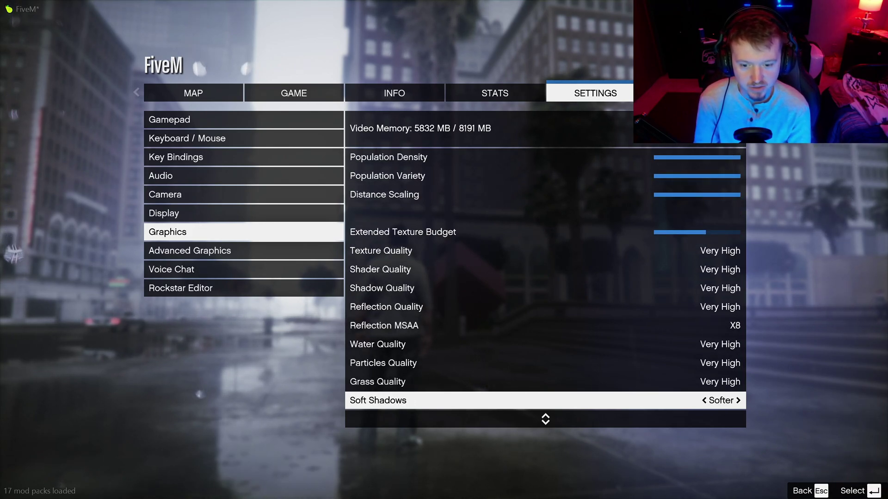
key(Down)
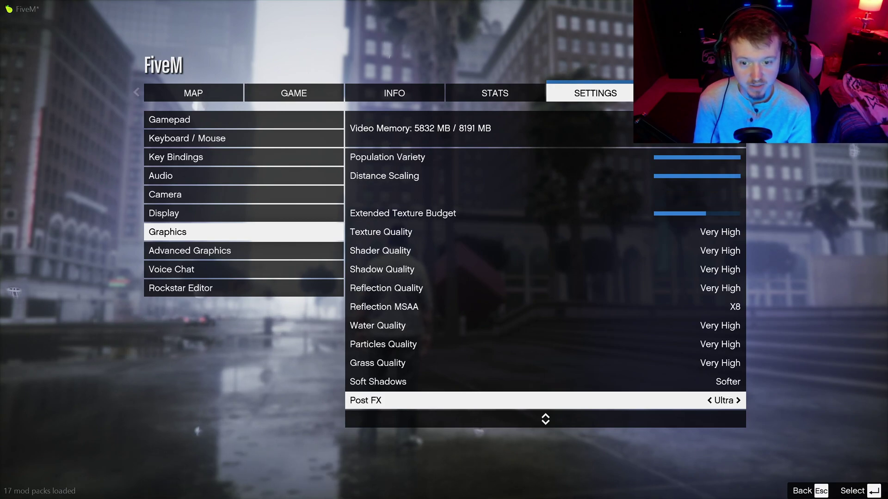
key(Down)
key(Down)
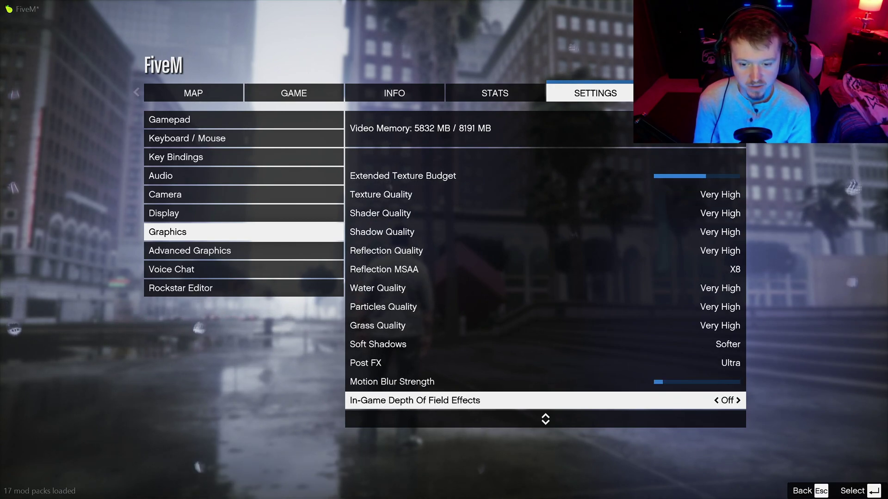
key(Down)
key(Down)
key(Down)
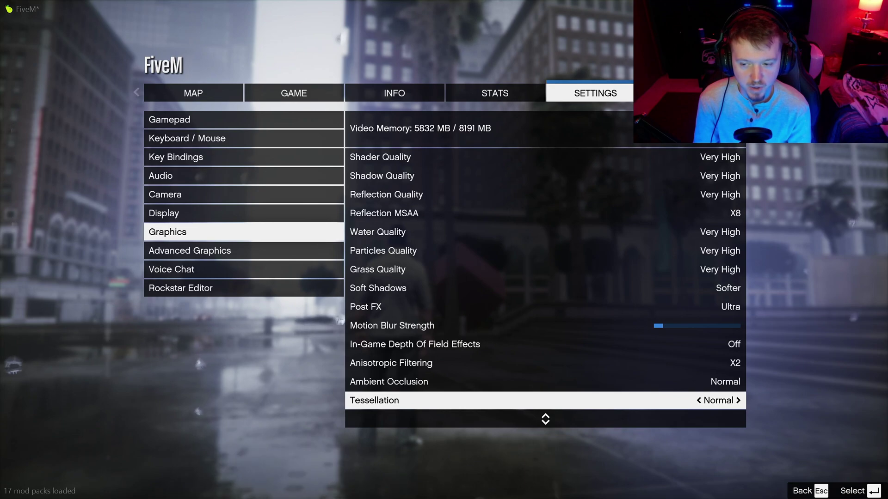
- Open Advanced Graphics and review the screen type, resolution and refresh rate settings
key(Escape)
key(Down)
key(Return)
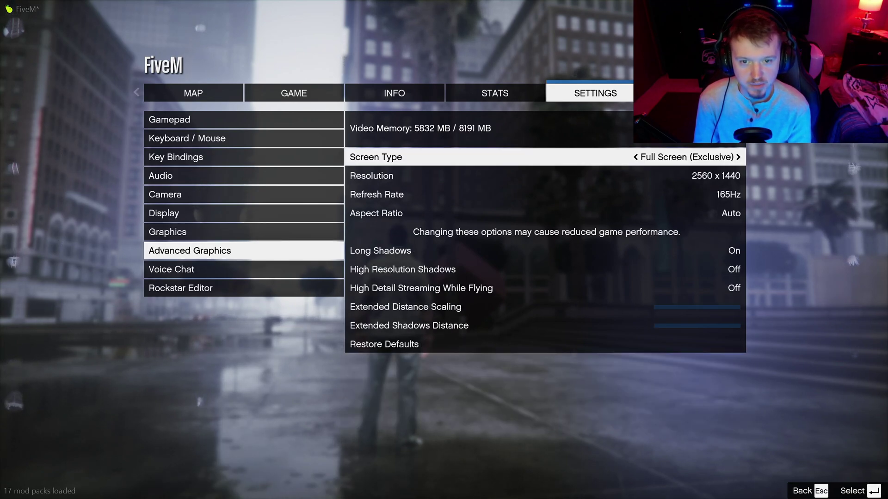
key(Down)
key(Down)
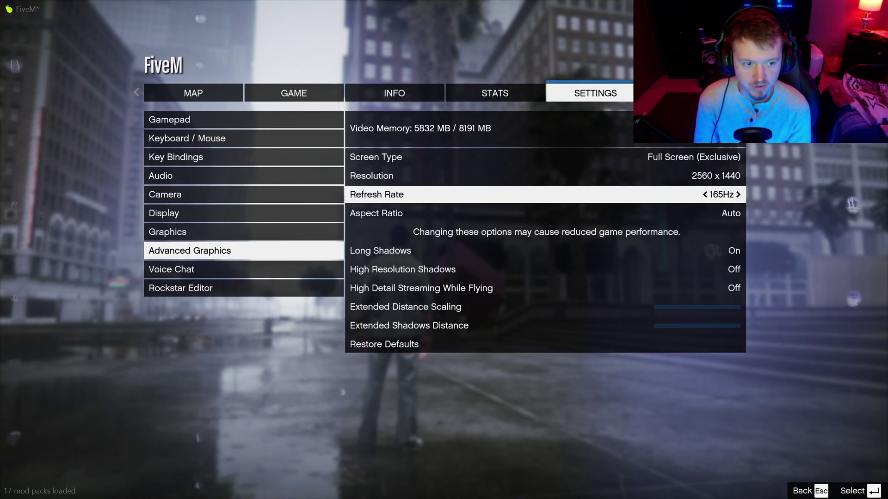
key(Up)
key(Up)
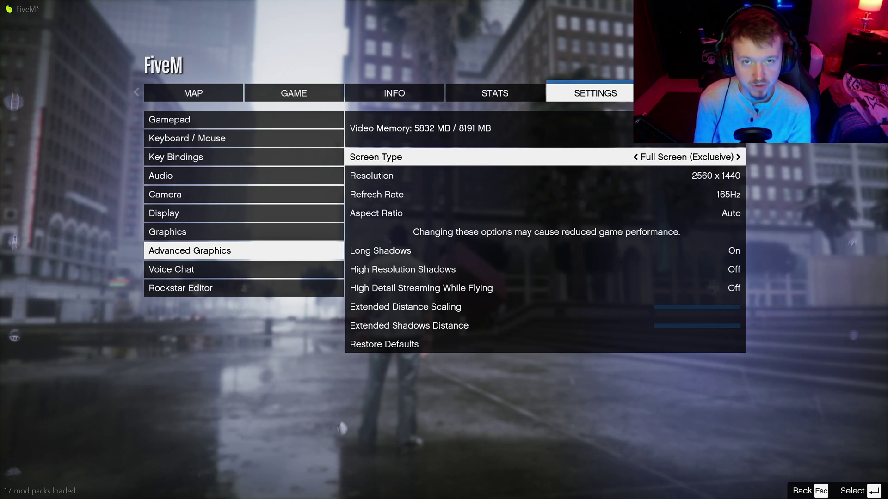
key(Down)
key(Up)
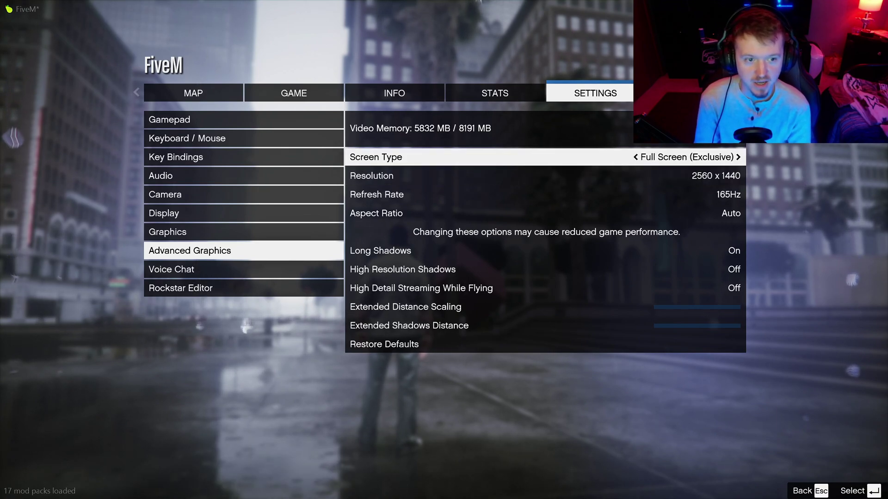
key(Down)
key(Down)
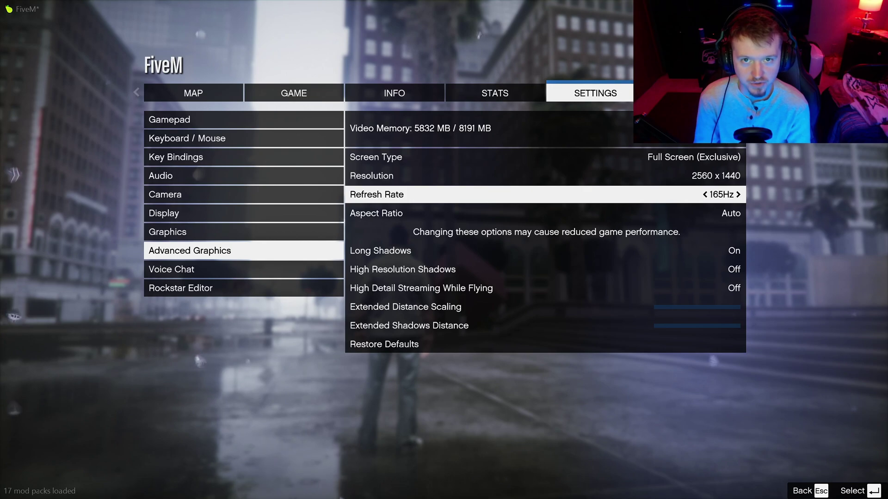
- Review the long shadows, high resolution shadows, flying streaming detail, extended distance scaling and extended shadows distance settings
key(Down)
key(Down)
key(Down)
key(Down)
key(Down)
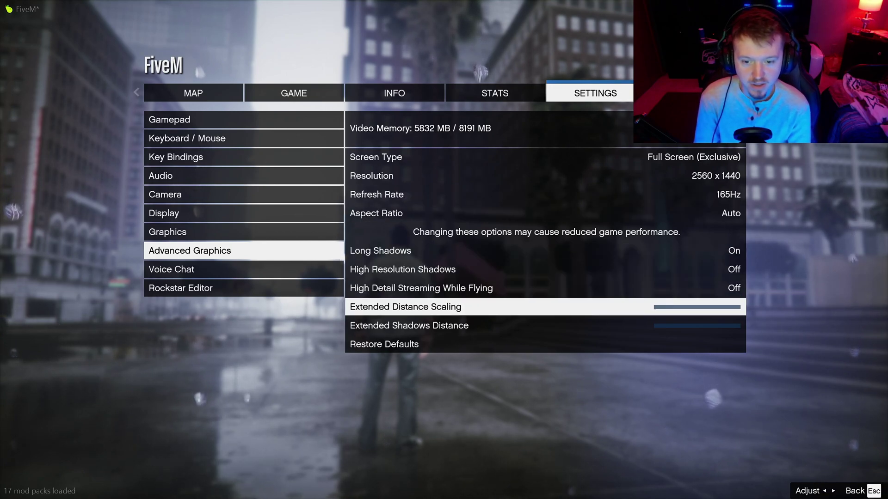
key(Down)
key(Up)
key(Down)
key(Down)
key(Up)
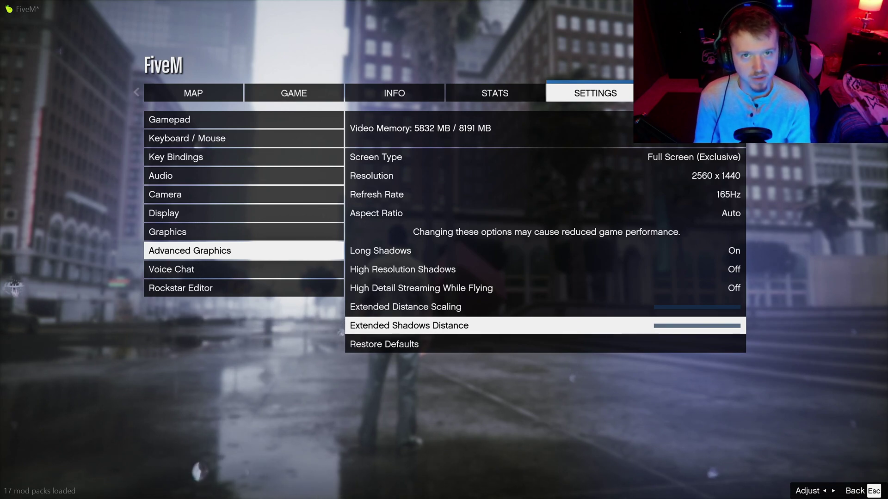